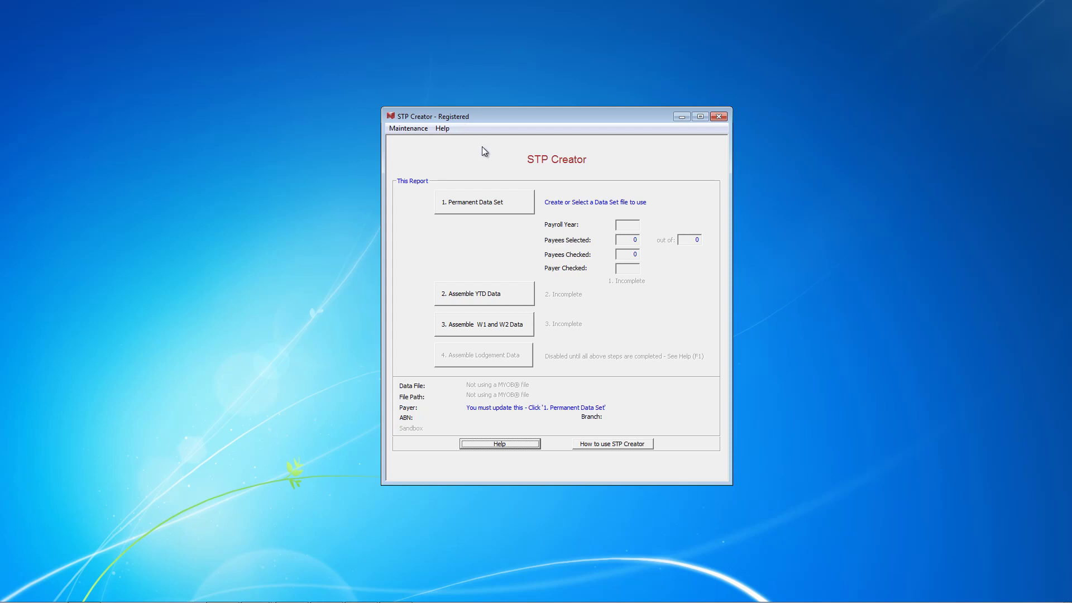
Open STP Creator's online help and scroll to the Assemble Lodgement Data section
left_click(499, 444)
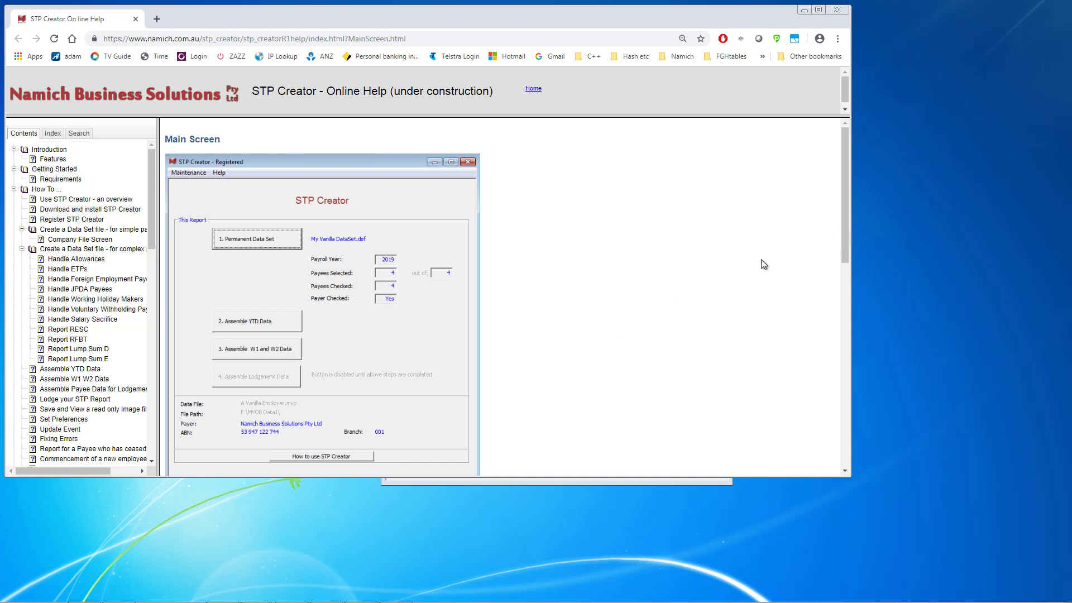
left_click_drag(844, 253, 845, 454)
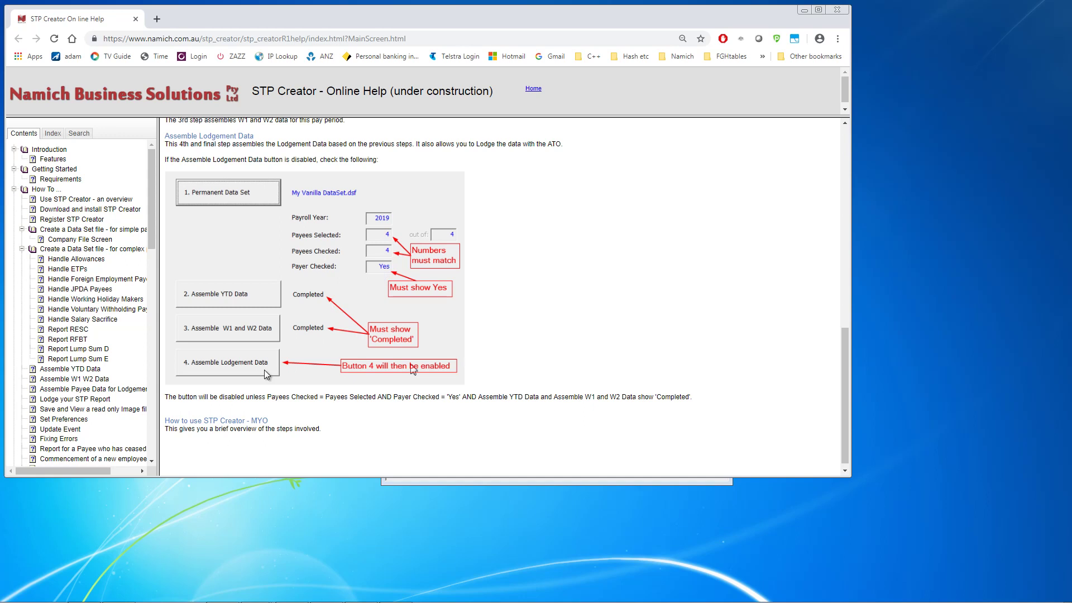
Minimize the Chrome help window and return to the STP Creator main screen
left_click(804, 10)
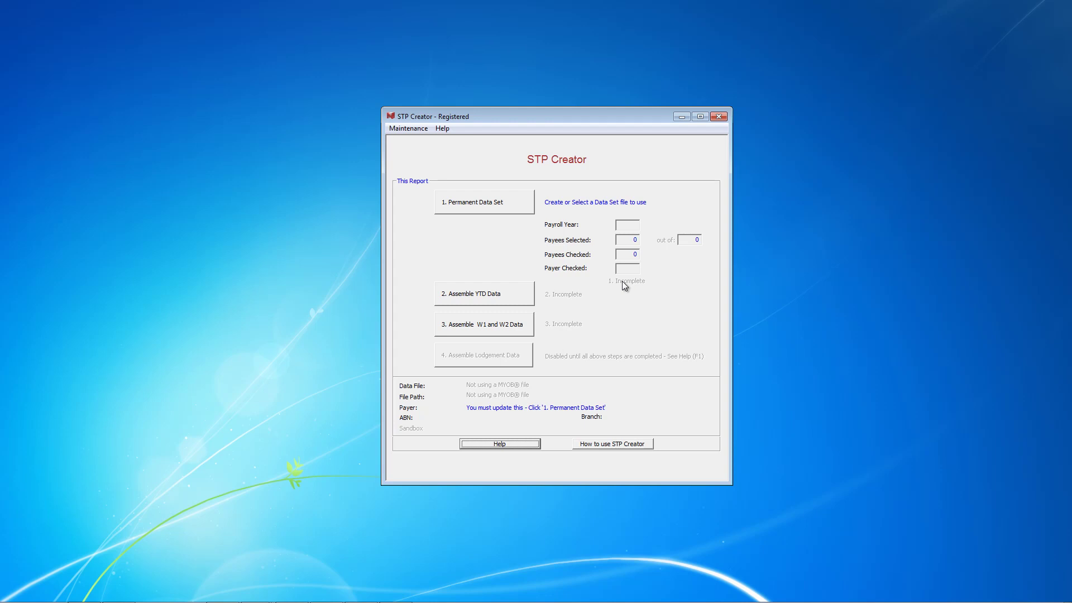
left_click(816, 344)
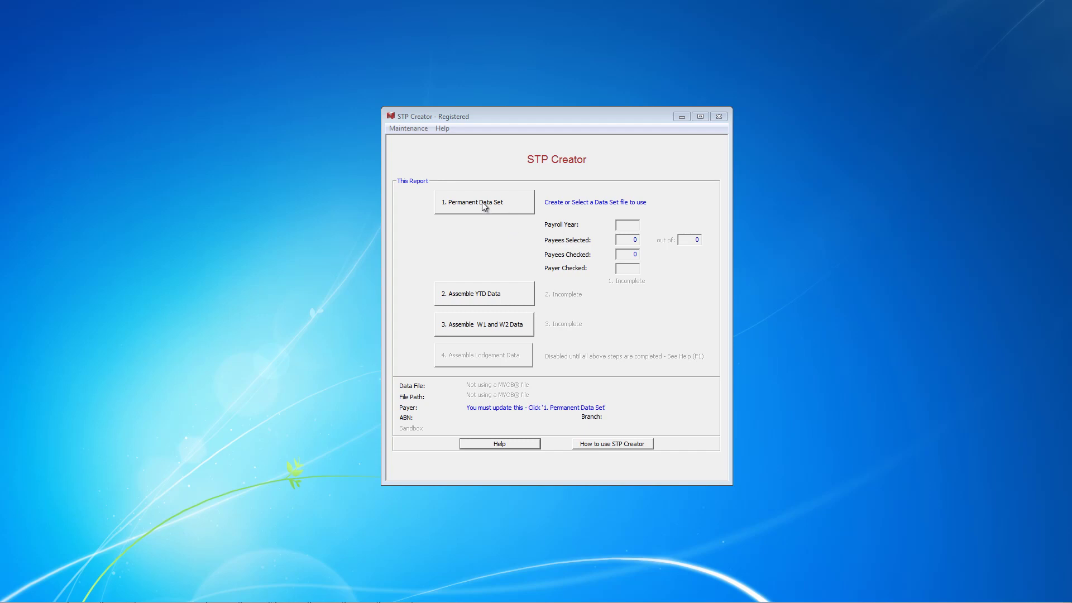
Open the '1. Permanent Data Set' screen from the main window
left_click(484, 206)
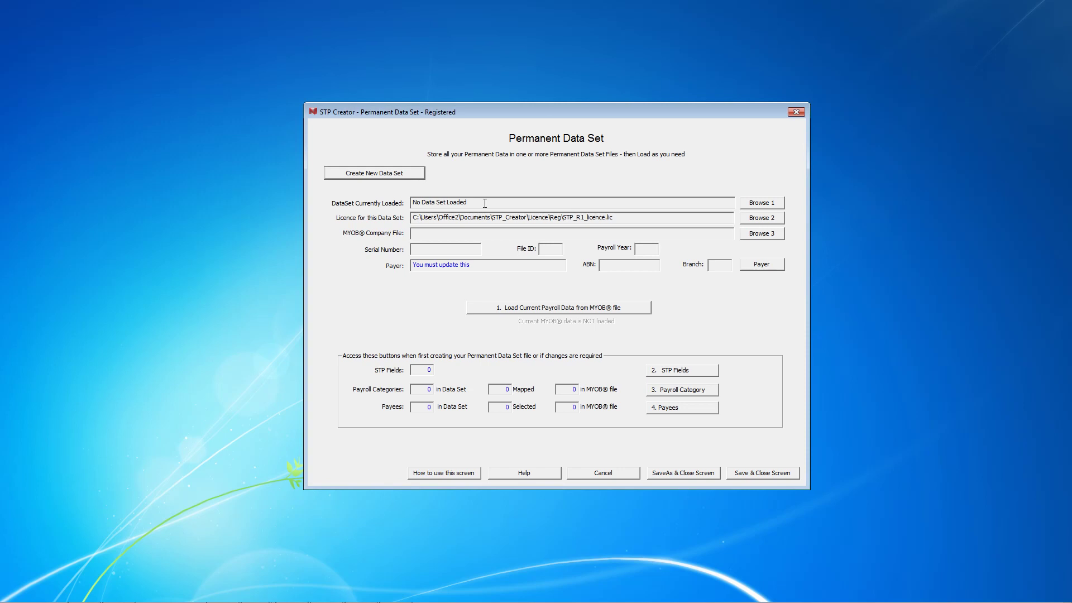
left_click(953, 358)
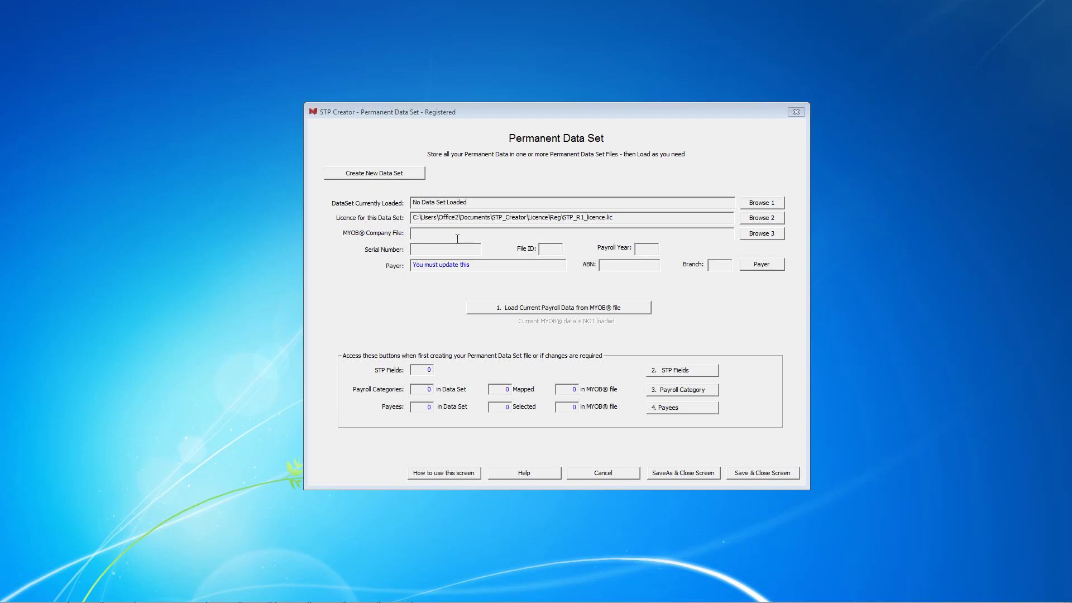
Create a new data set using Vanilla and Choc Chip Employer.myo as its company file
left_click(369, 173)
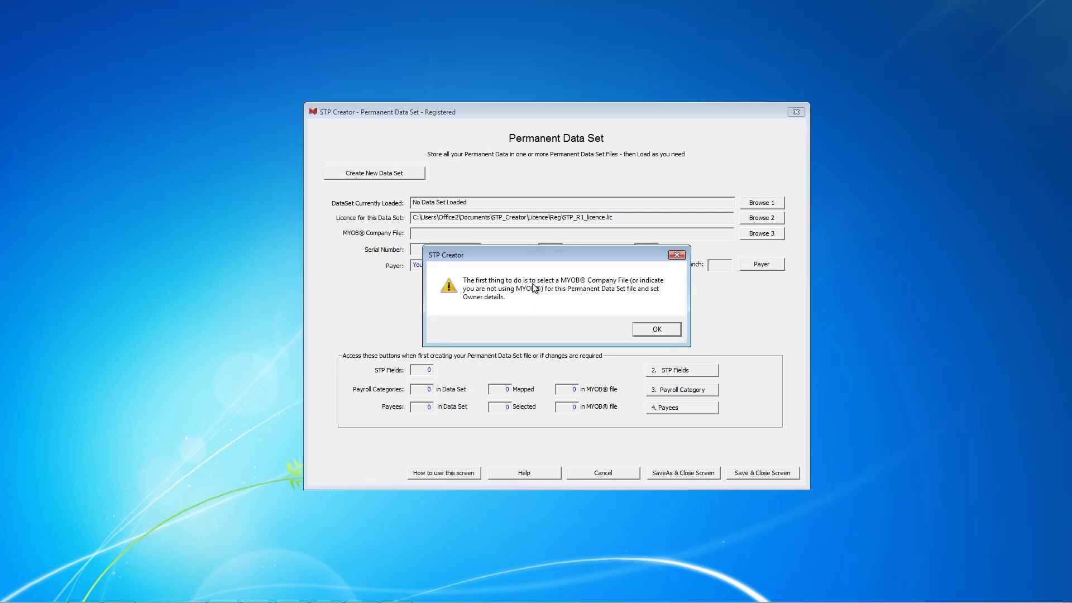
left_click(646, 330)
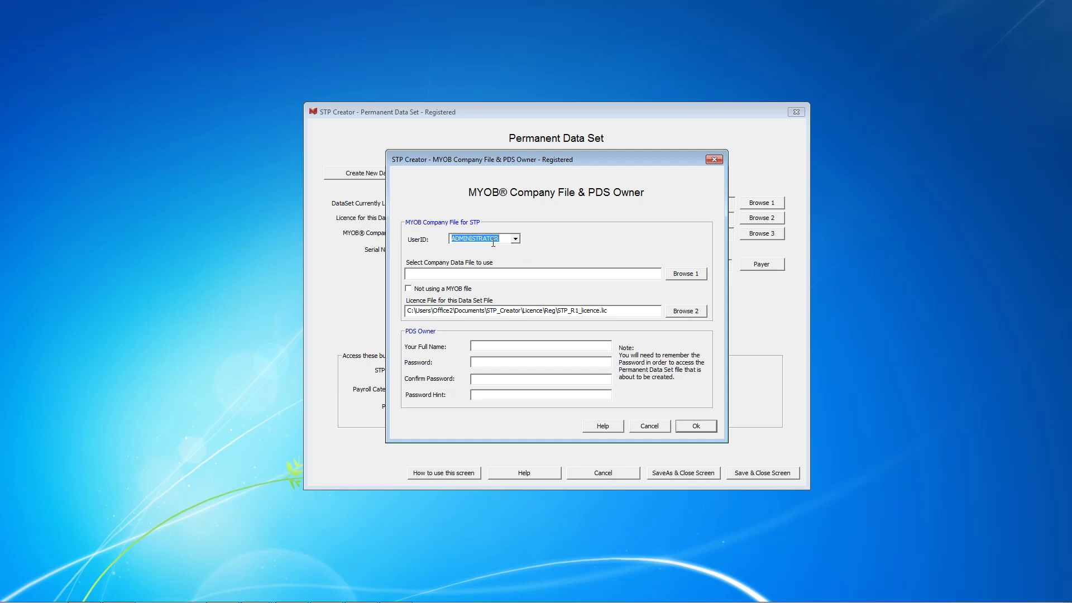
left_click(684, 274)
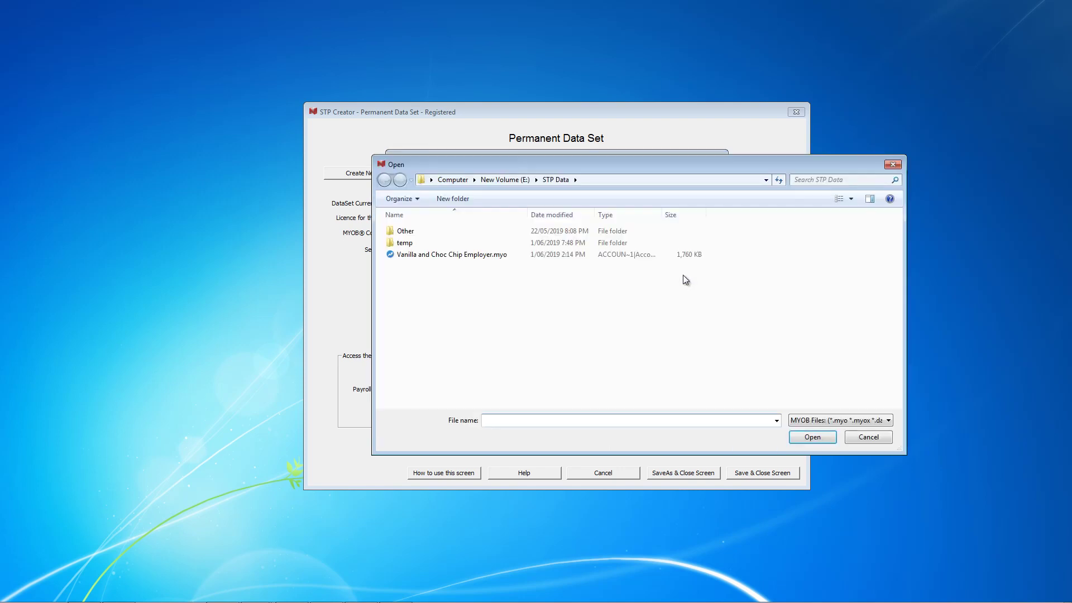
left_click(431, 254)
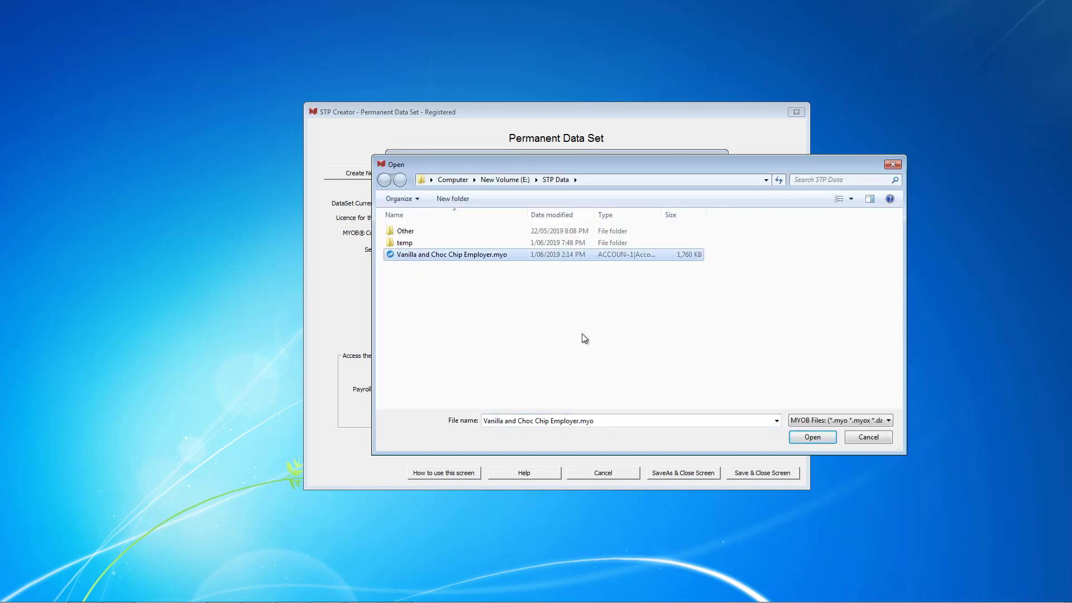
left_click(810, 437)
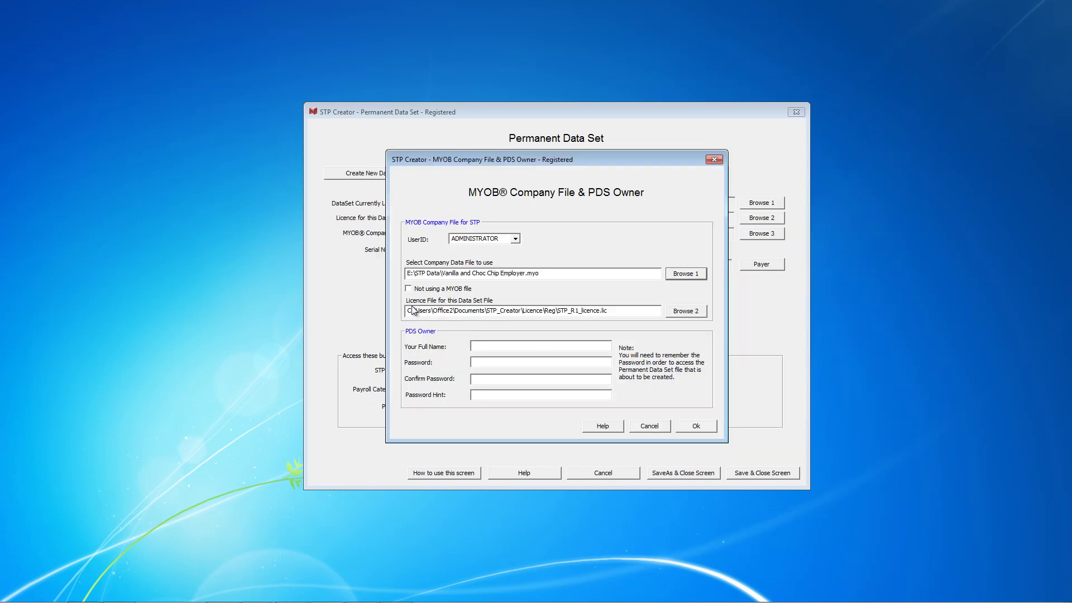
Enter the owner's full name, password, password confirmation and password hint, then confirm
left_click(436, 311)
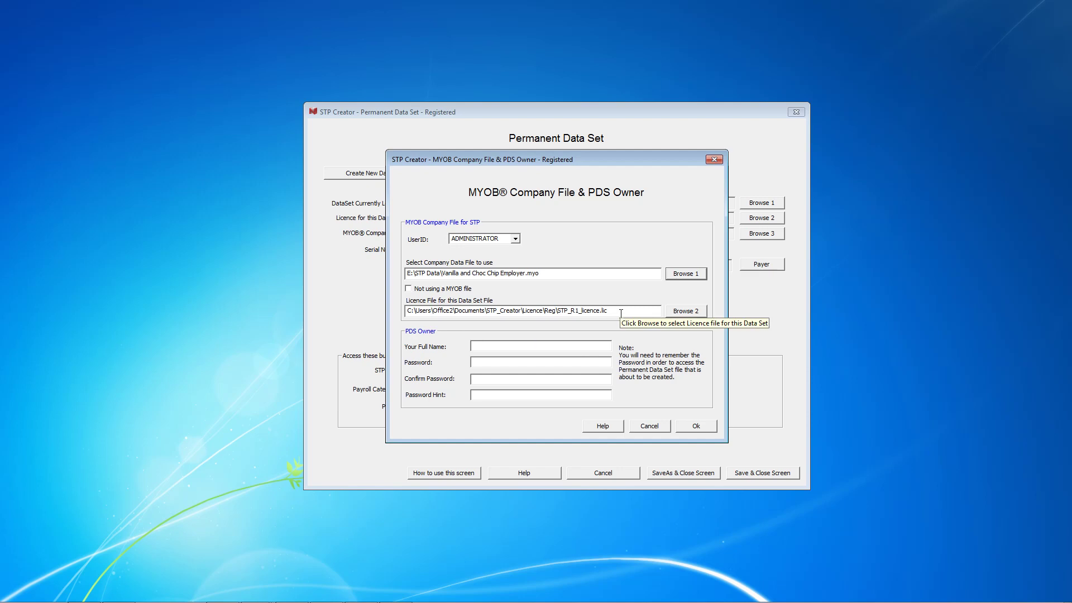
left_click(524, 346)
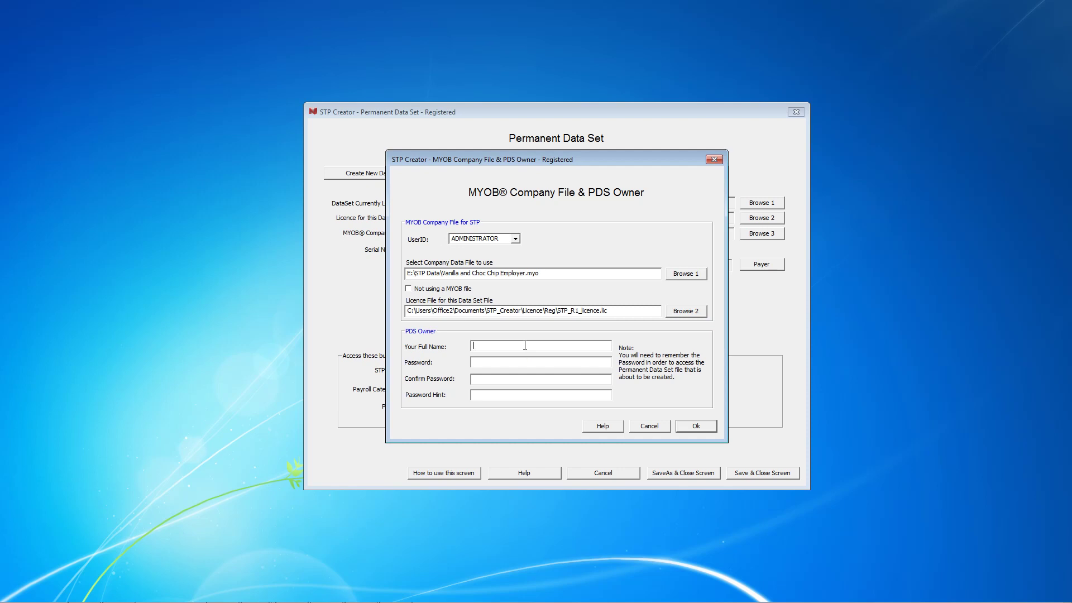
left_click(507, 364)
type("***")
type("************")
left_click(497, 396)
type("Phone")
left_click(695, 426)
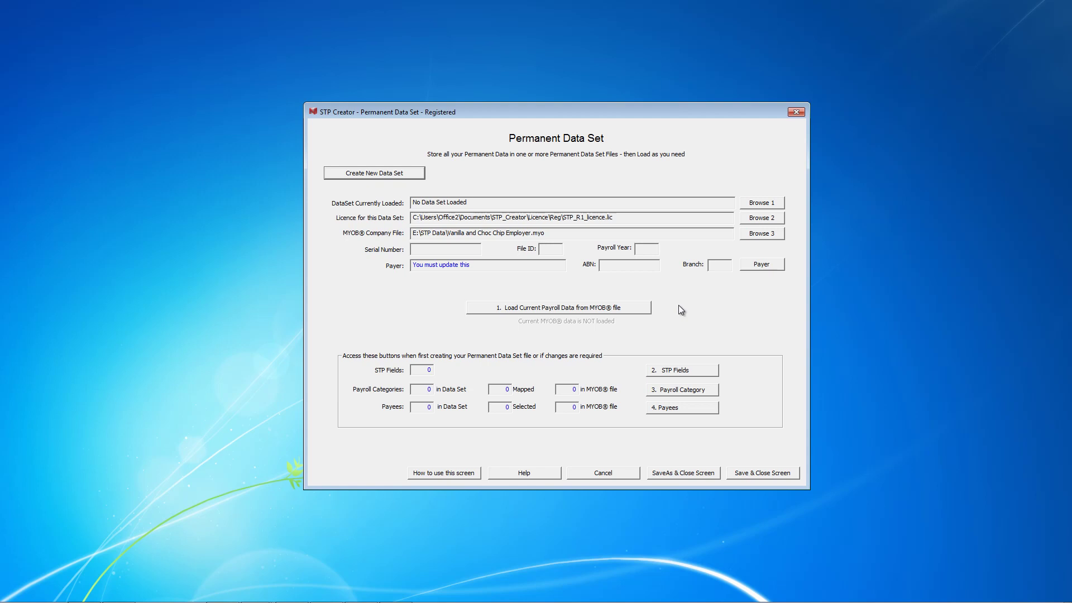
Set the payer to Namich Business Solutions Pty Ltd with its ABN and branch 001
left_click(762, 266)
type("Nami")
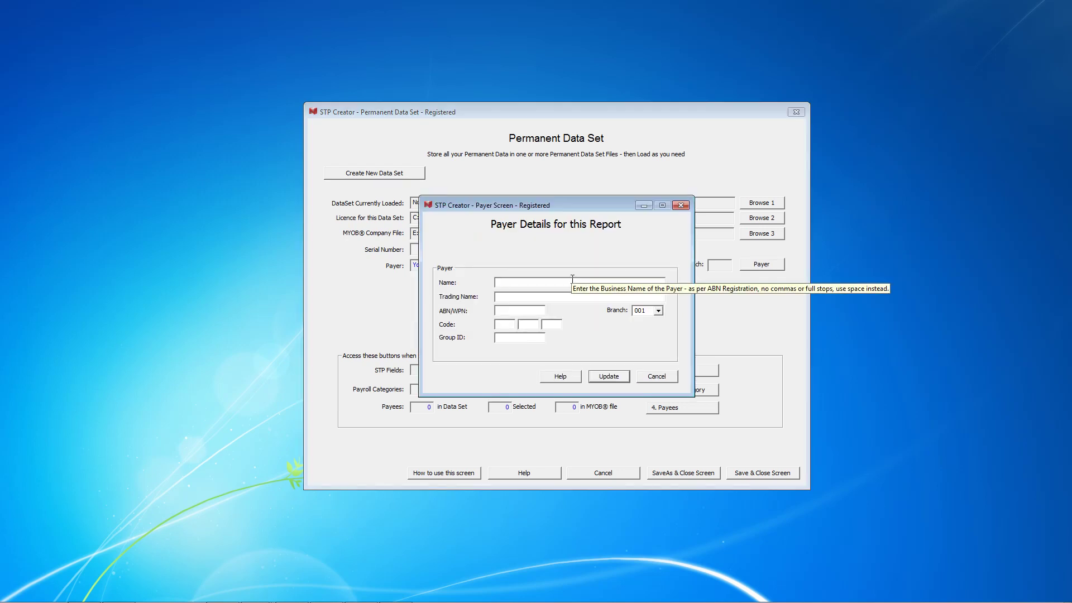
type("ch Business Solutions Pay ")
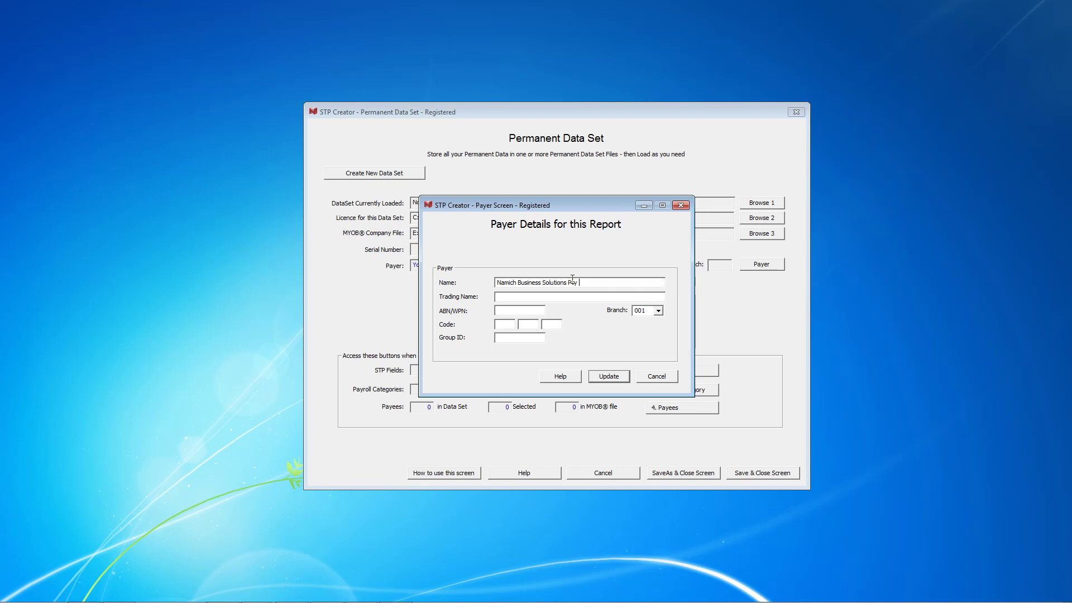
type("Ltd")
type("99dd")
left_click(608, 376)
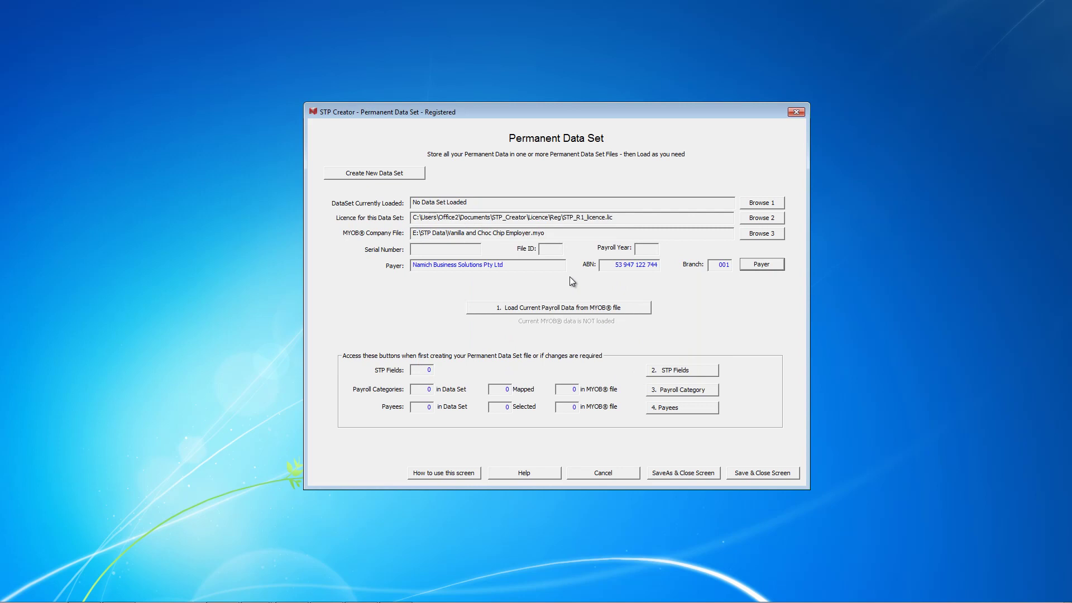
Load payroll data from MYOB as ADMINISTRATOR: year 2019, 44 categories, 93 payees
left_click(562, 308)
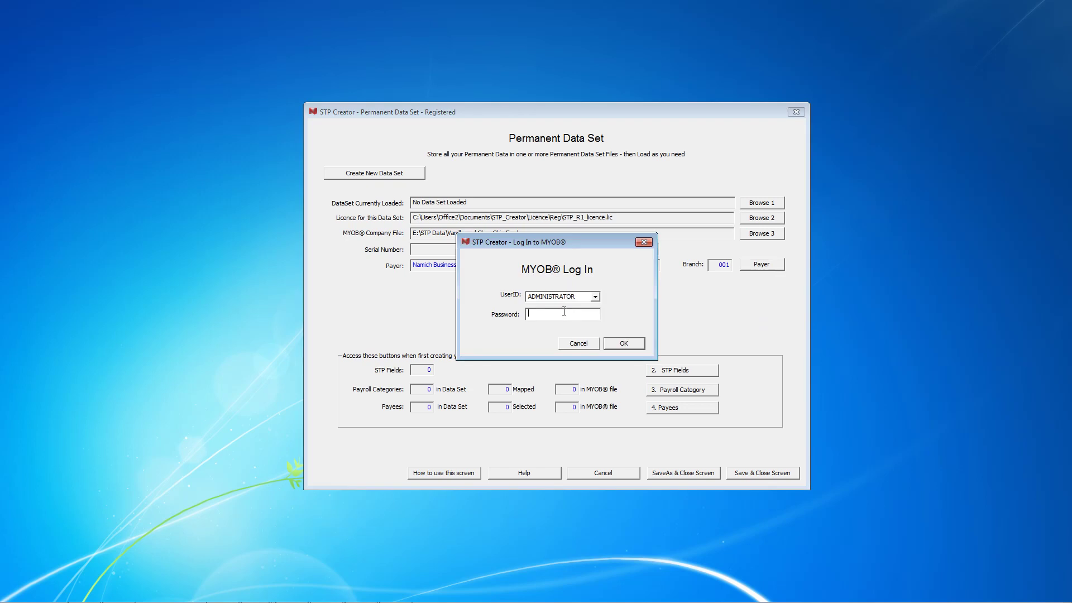
left_click(565, 313)
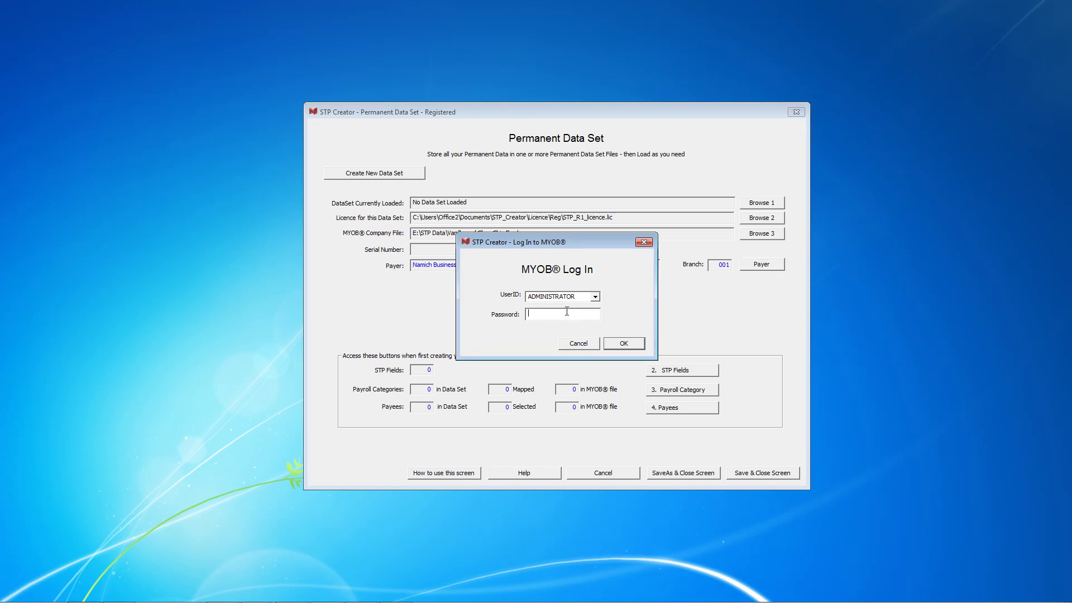
left_click(595, 296)
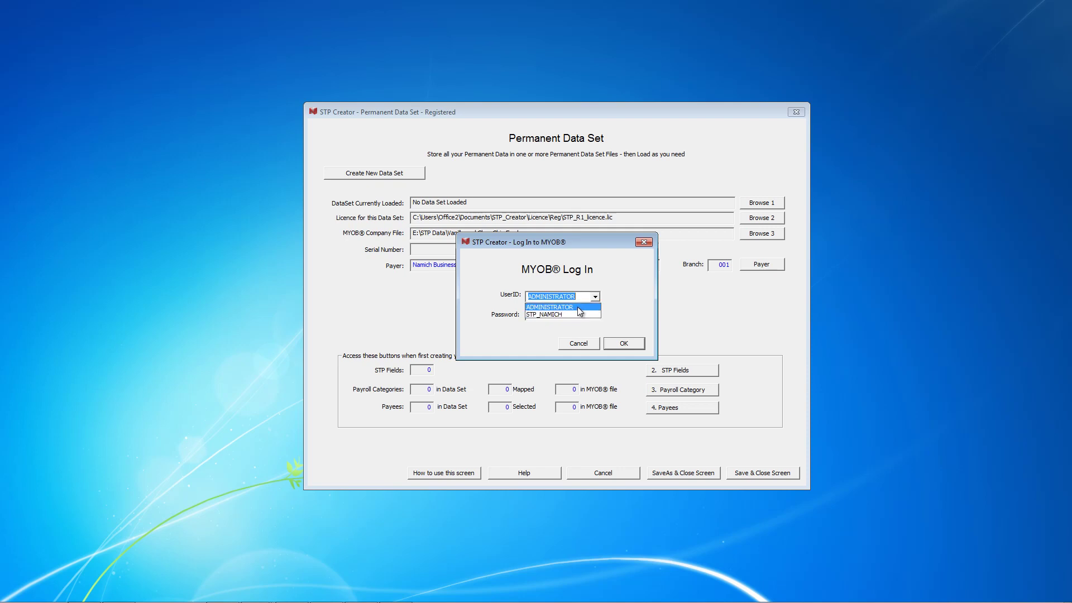
left_click(577, 307)
left_click(566, 314)
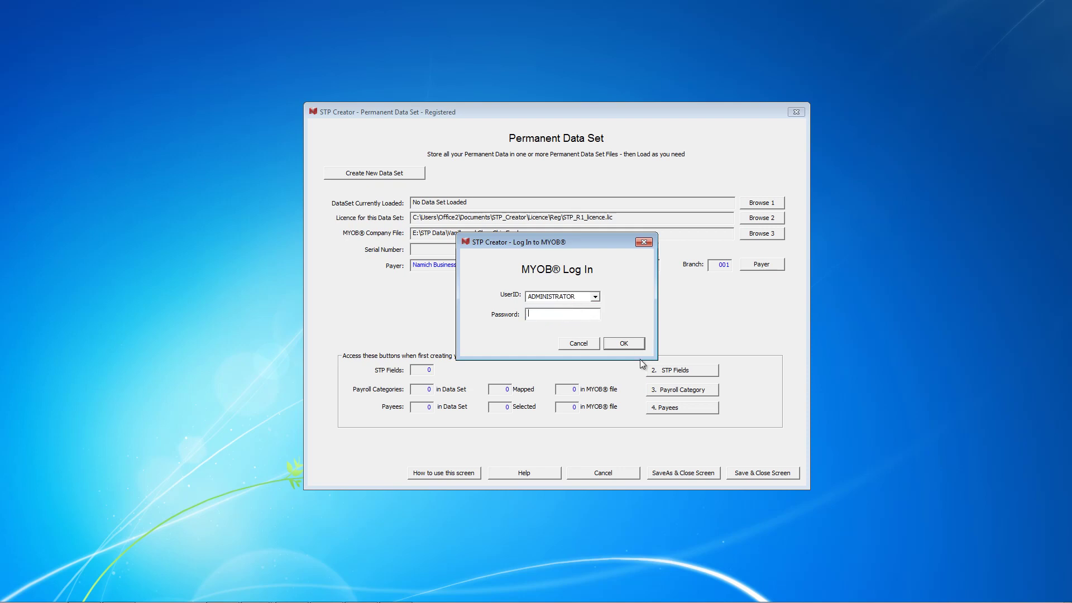
left_click(624, 343)
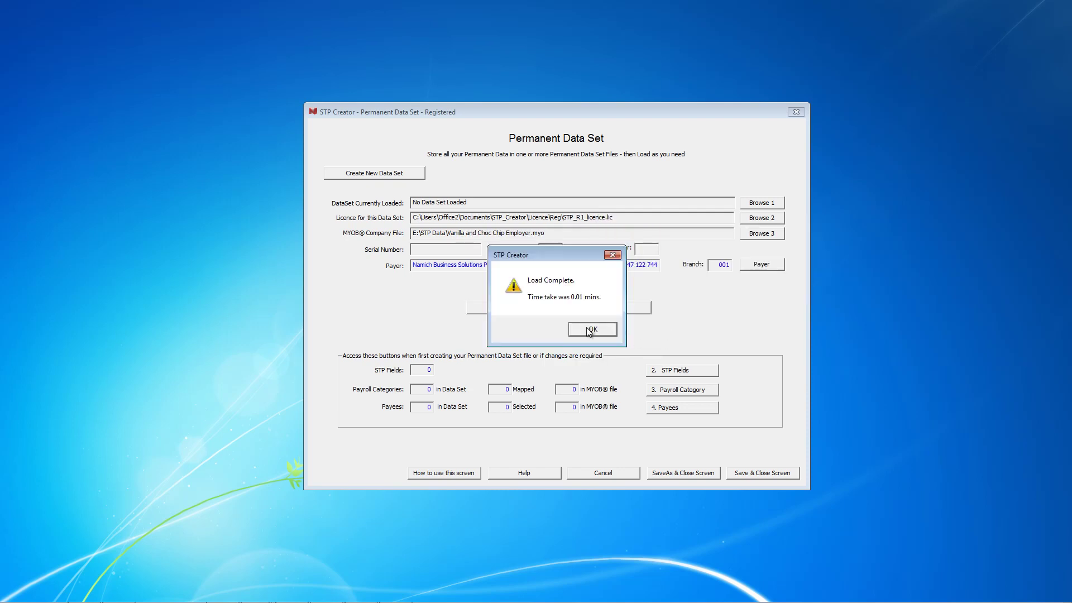
left_click(590, 331)
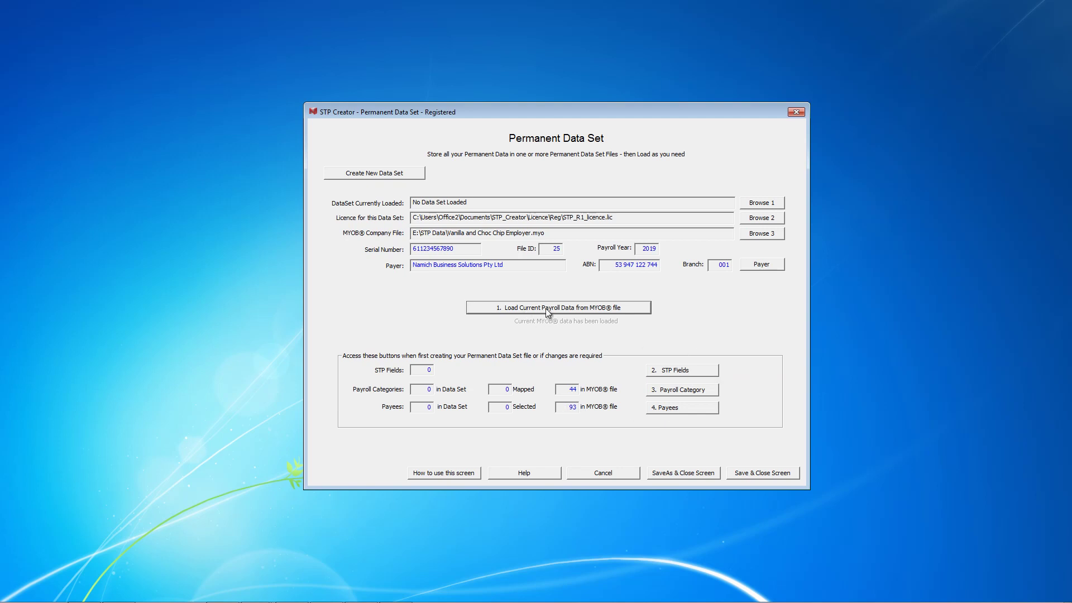
Tick field 57 Car allowance in the STP Field Table, bringing the selected fields to 22
left_click(682, 371)
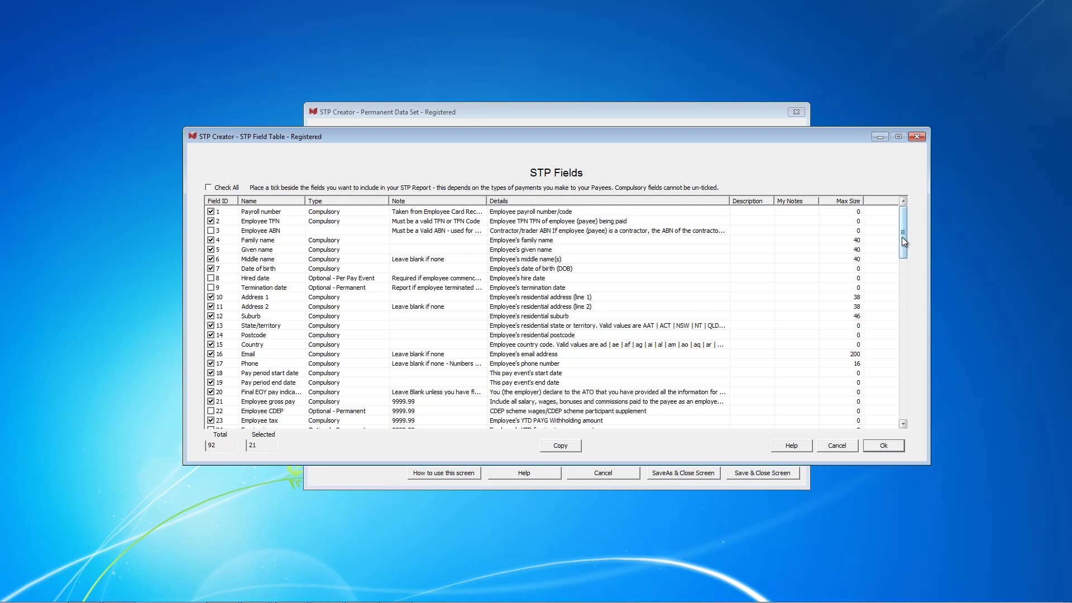
scroll(902, 238, "down", 2)
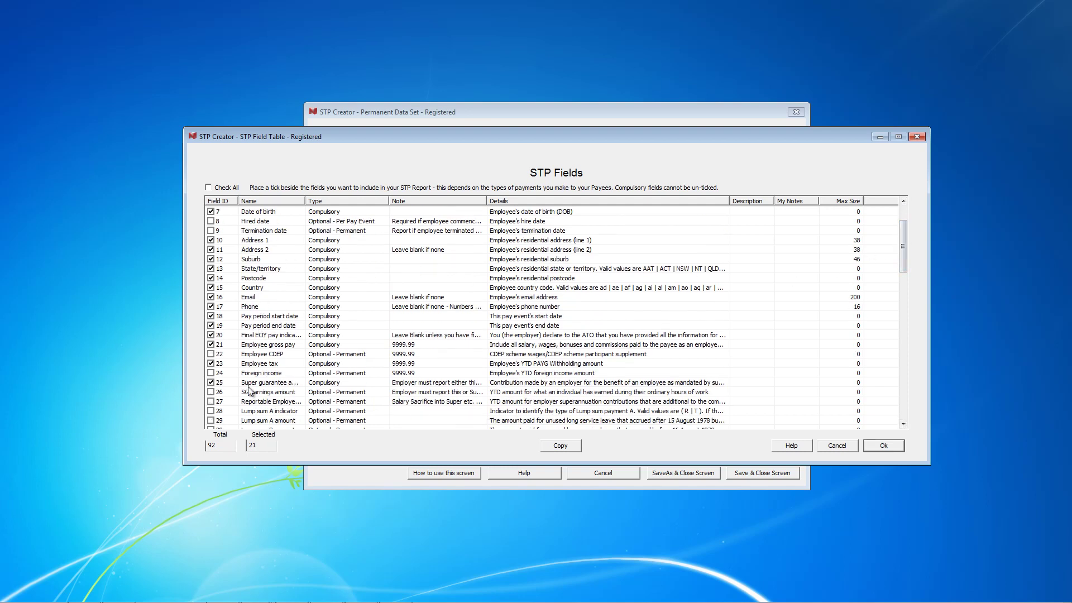
left_click(260, 345)
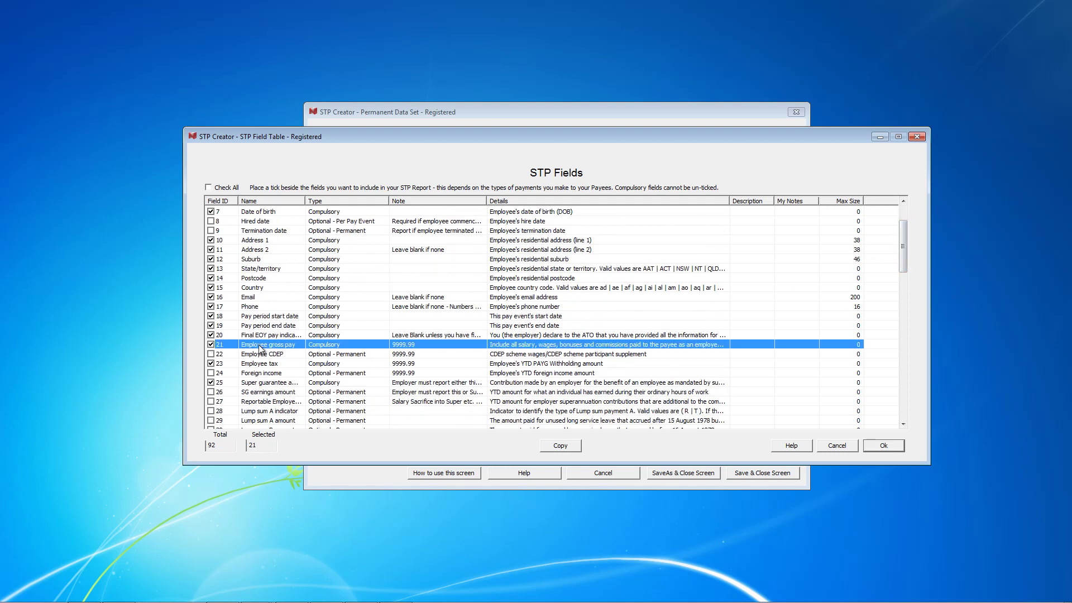
left_click_drag(305, 201, 335, 200)
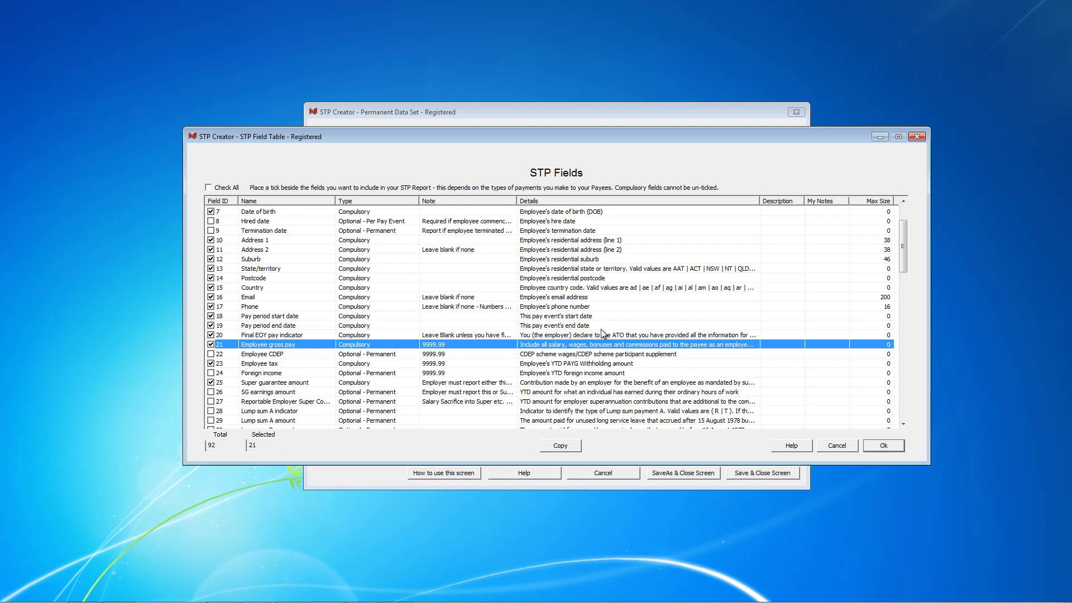
left_click_drag(904, 263, 909, 304)
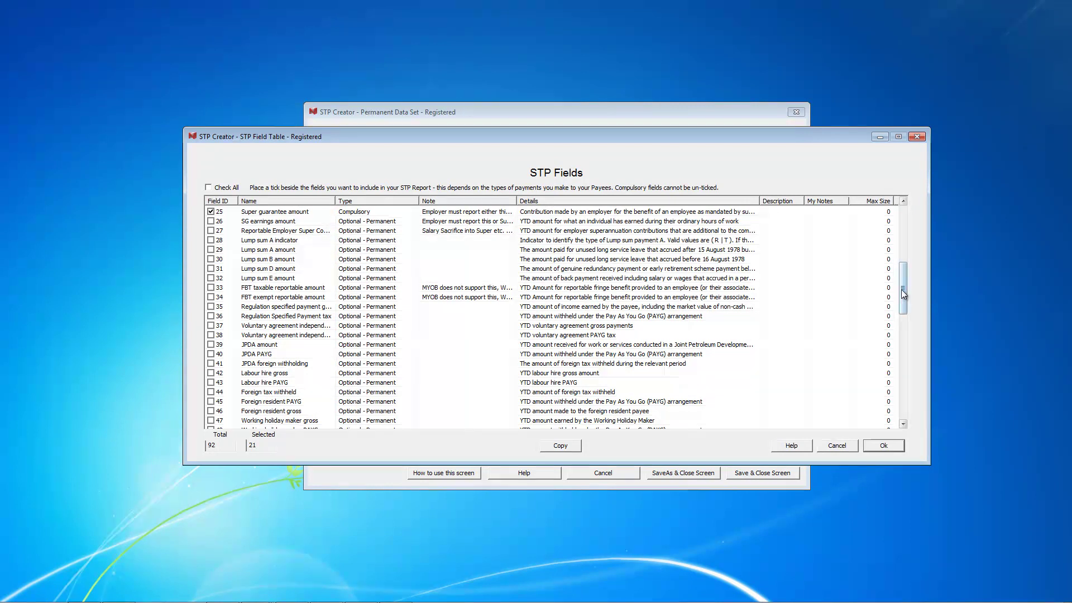
left_click_drag(903, 284, 911, 350)
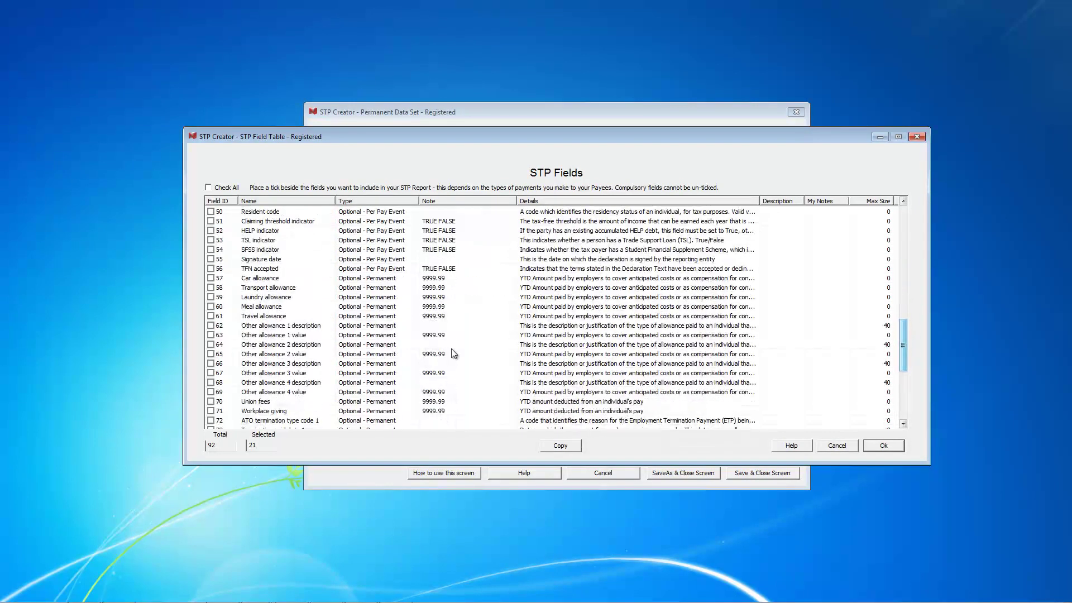
left_click(211, 278)
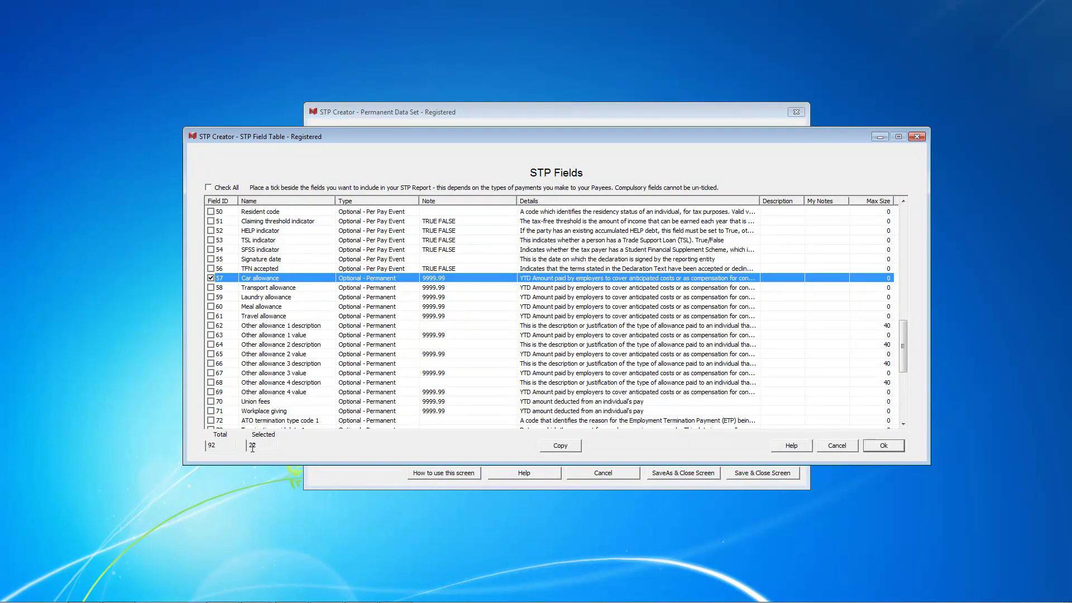
left_click(882, 444)
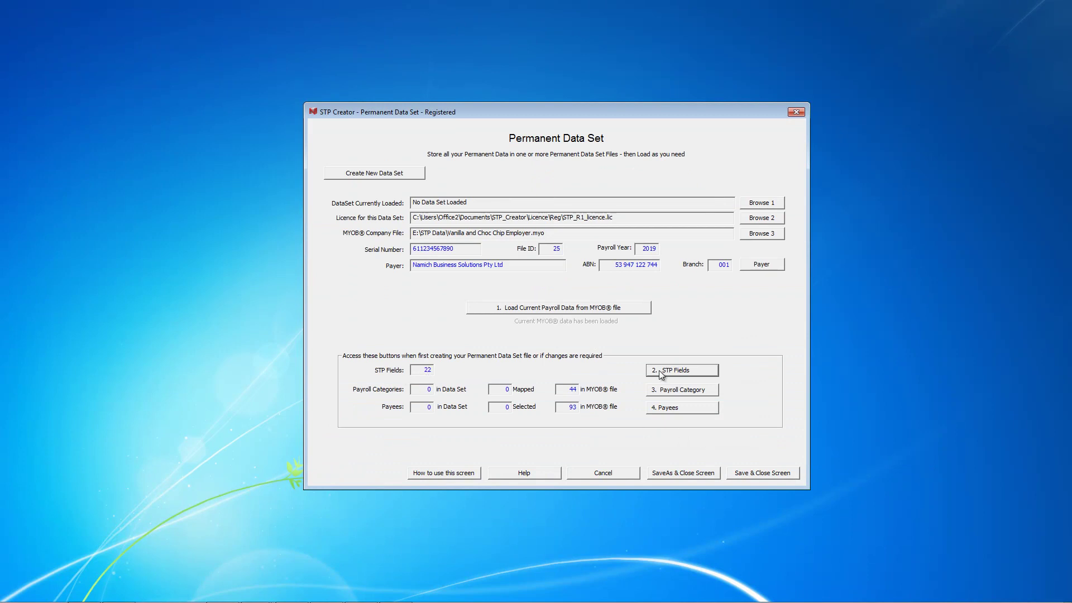
Open Payroll Category Mapping and load the 44 categories from the company file
left_click(683, 390)
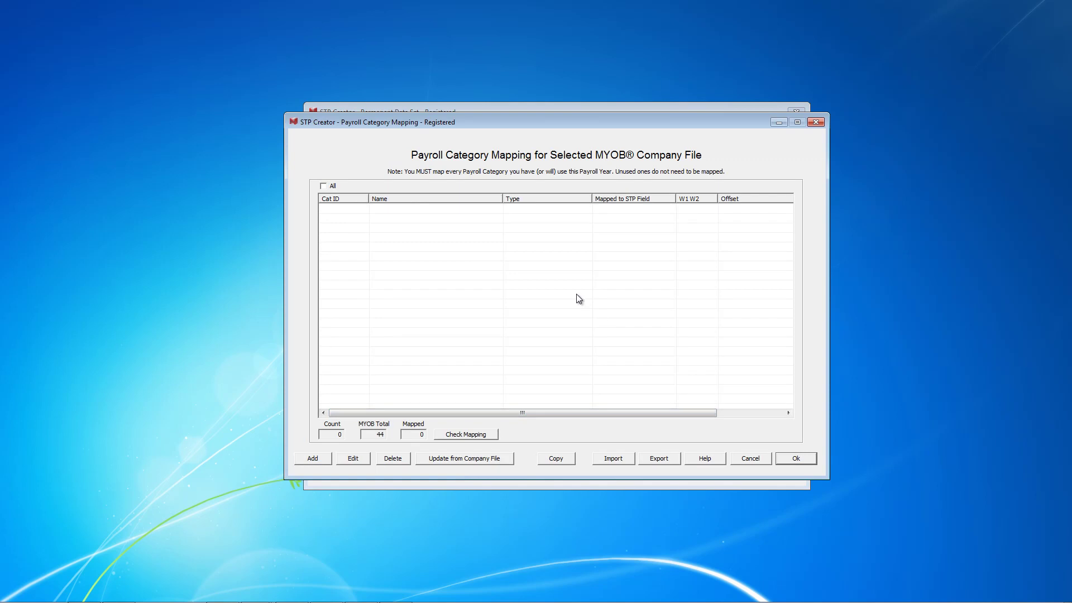
left_click(461, 458)
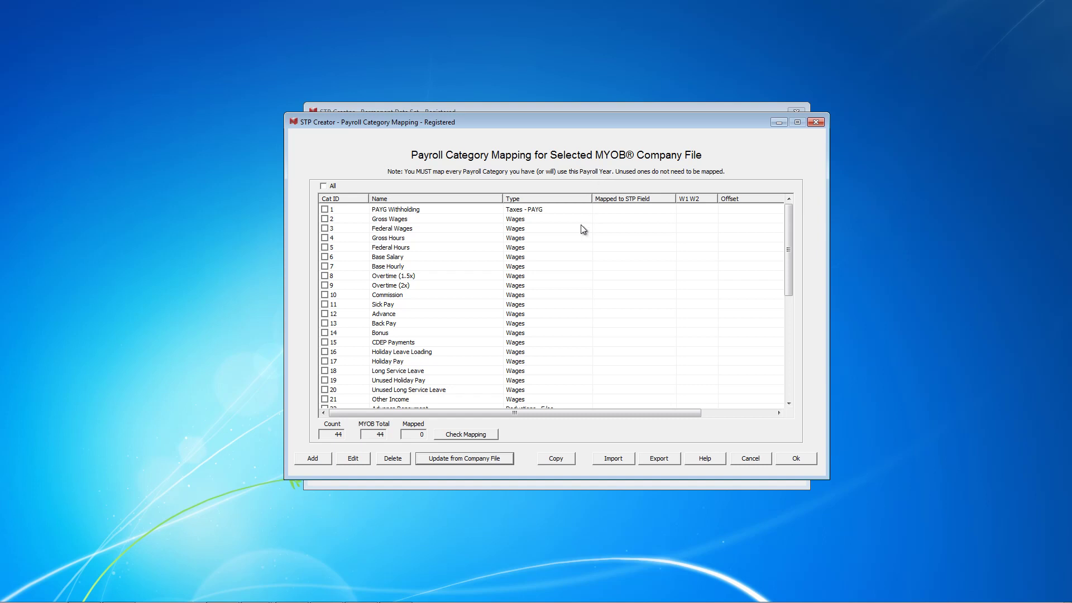
left_click_drag(790, 241, 801, 264)
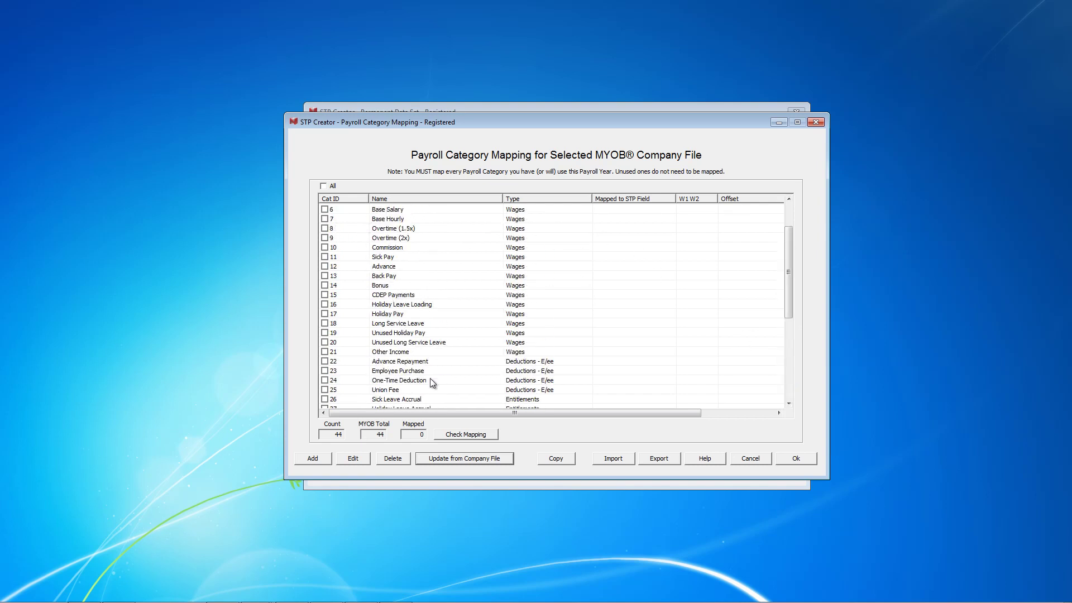
left_click_drag(792, 293, 791, 355)
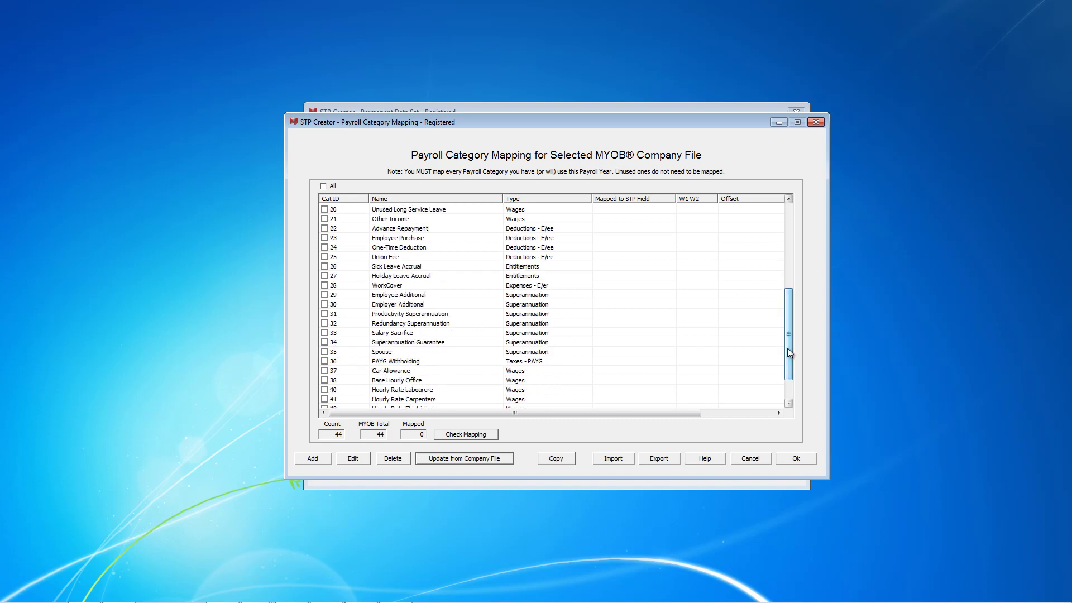
Map PAYG Withholding (36) to the Employee tax STP field as W2
left_click(392, 363)
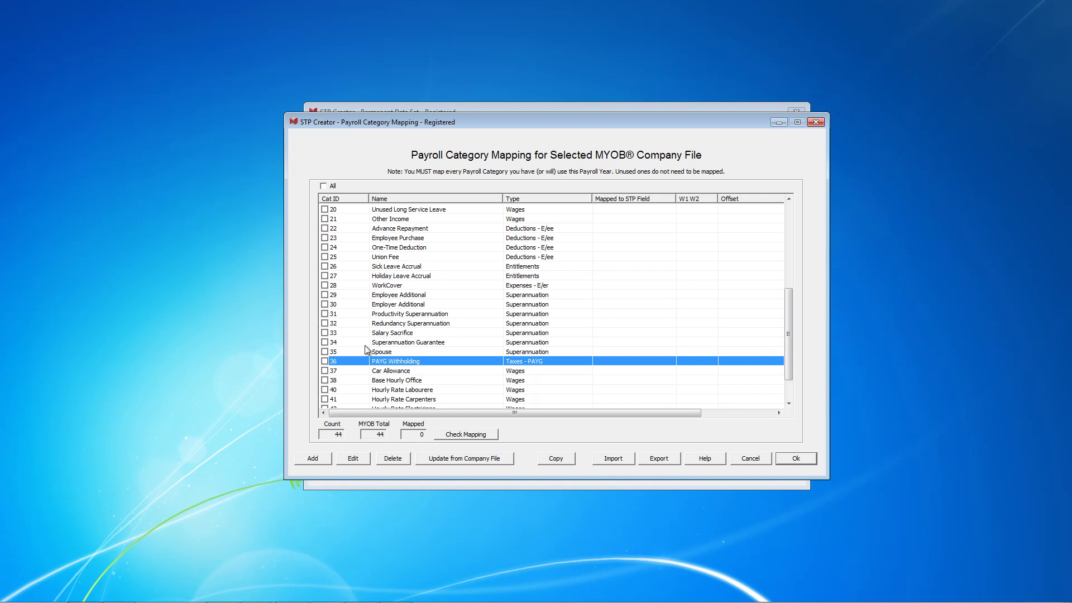
left_click(324, 361)
left_click(355, 457)
left_click(699, 291)
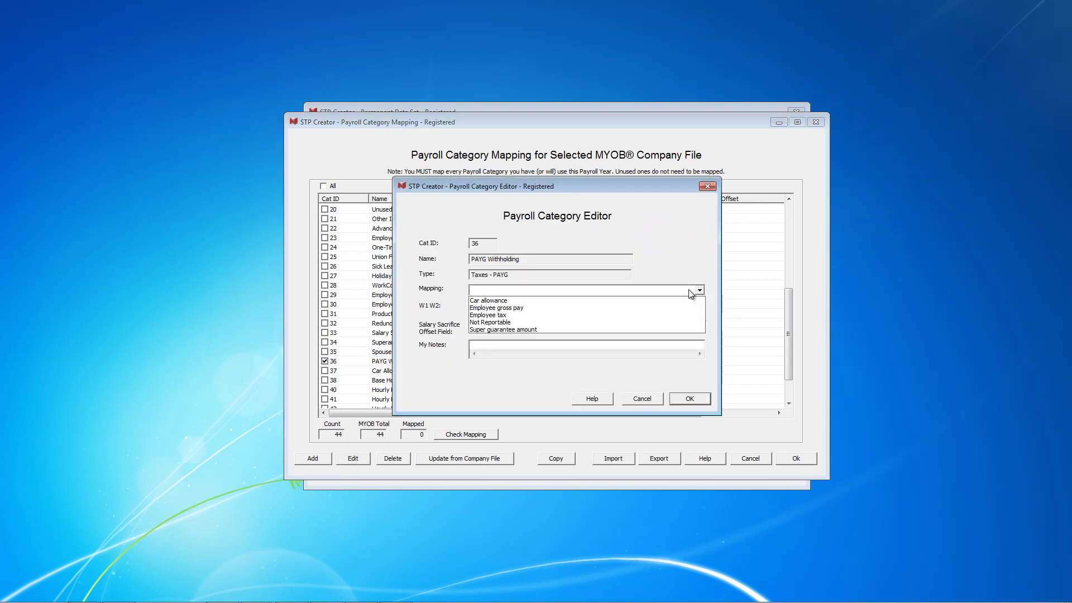
left_click(613, 316)
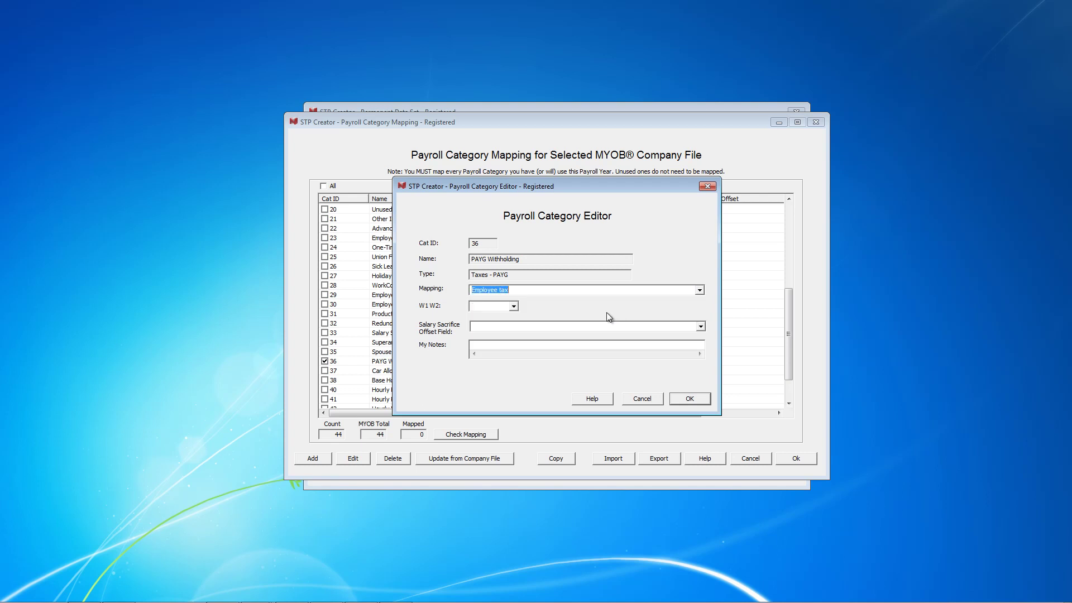
left_click(513, 306)
left_click(686, 398)
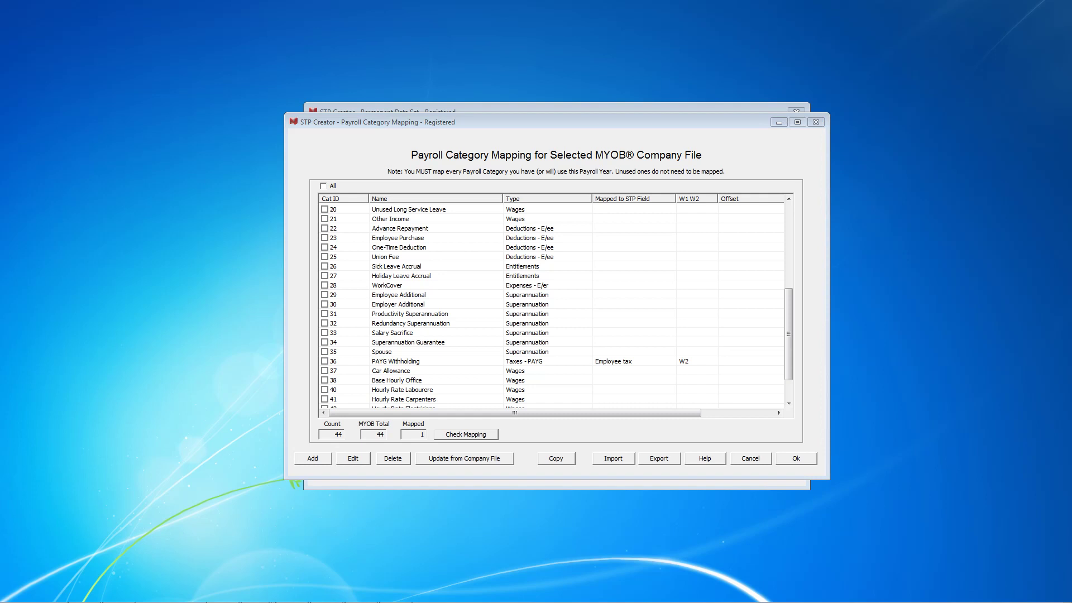
left_click_drag(1071, 38, 617, 35)
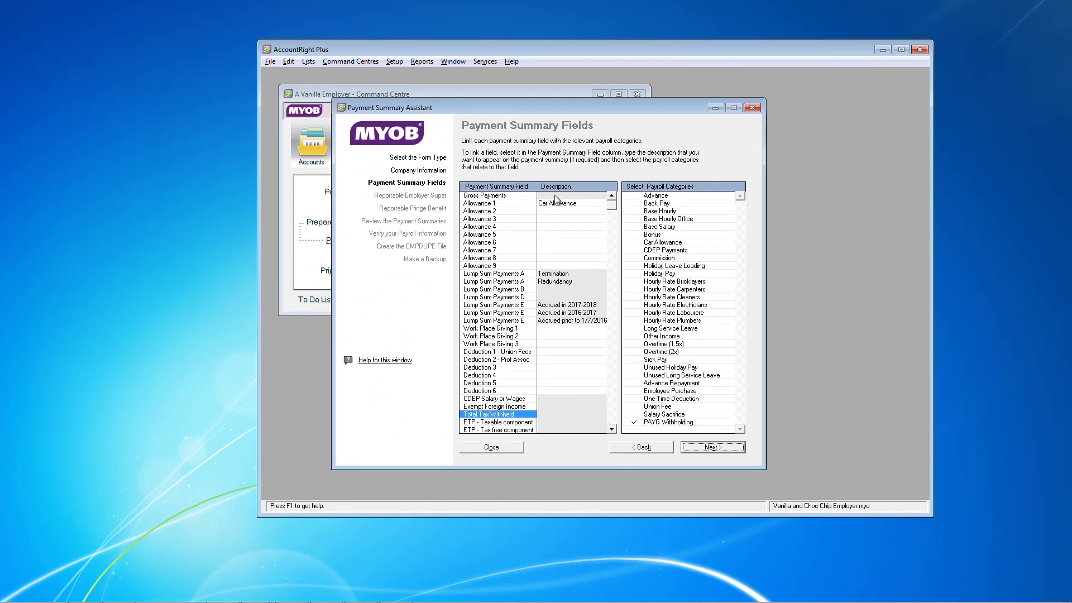
left_click(504, 196)
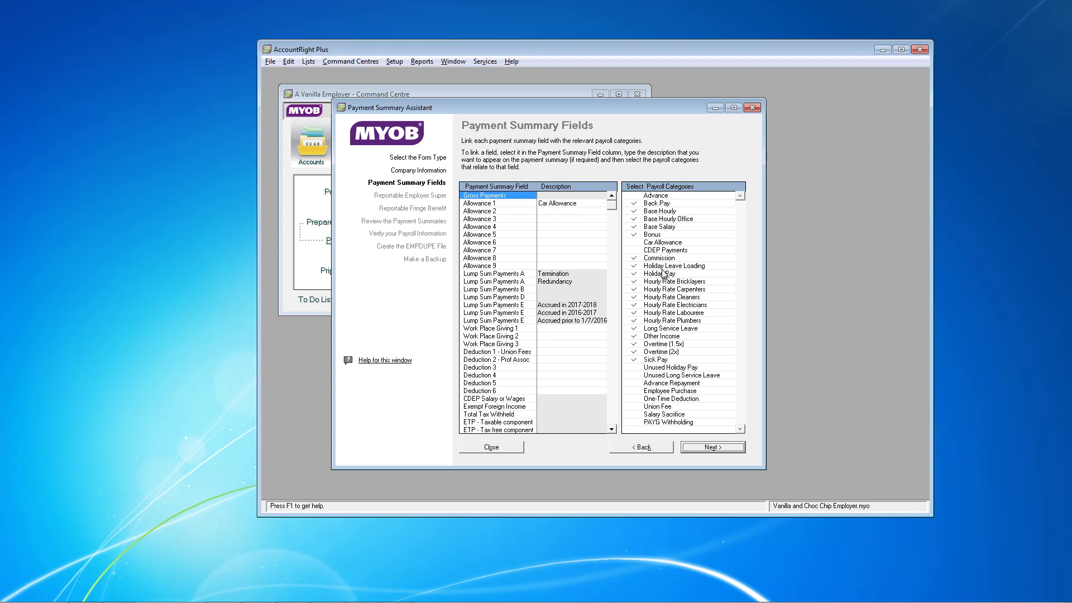
left_click(523, 204)
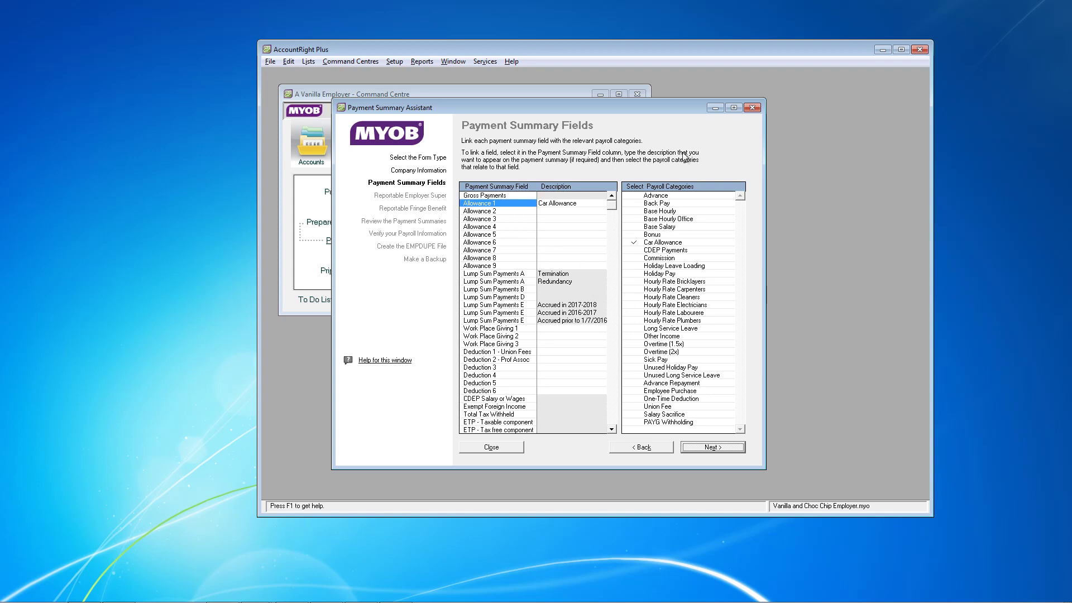
left_click_drag(635, 50, 1071, 53)
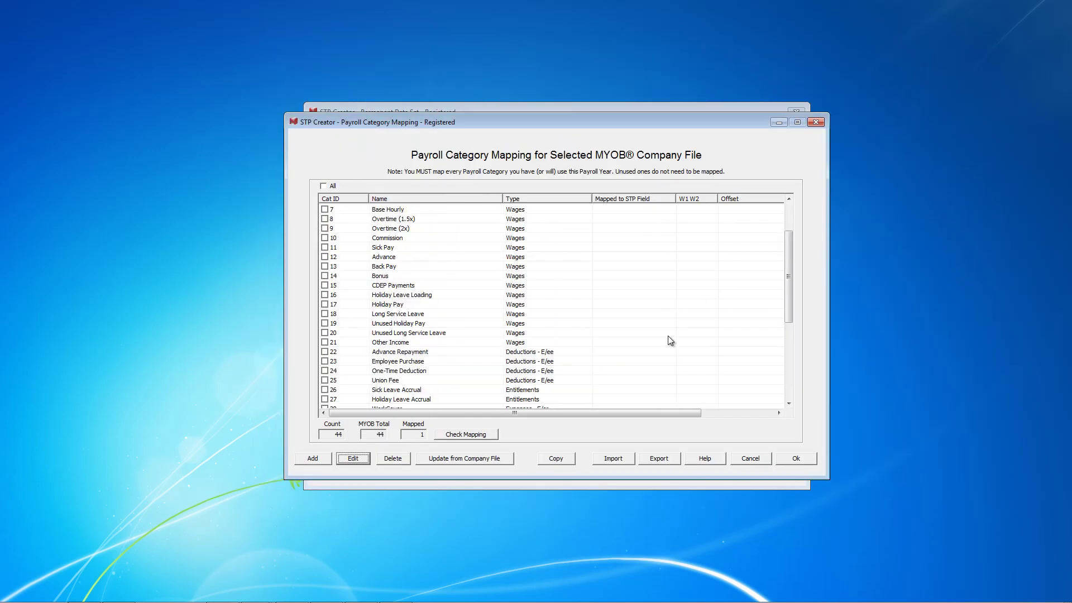
Keep the category mapping, then load all 93 payees into the Payee Table
left_click_drag(788, 280, 788, 356)
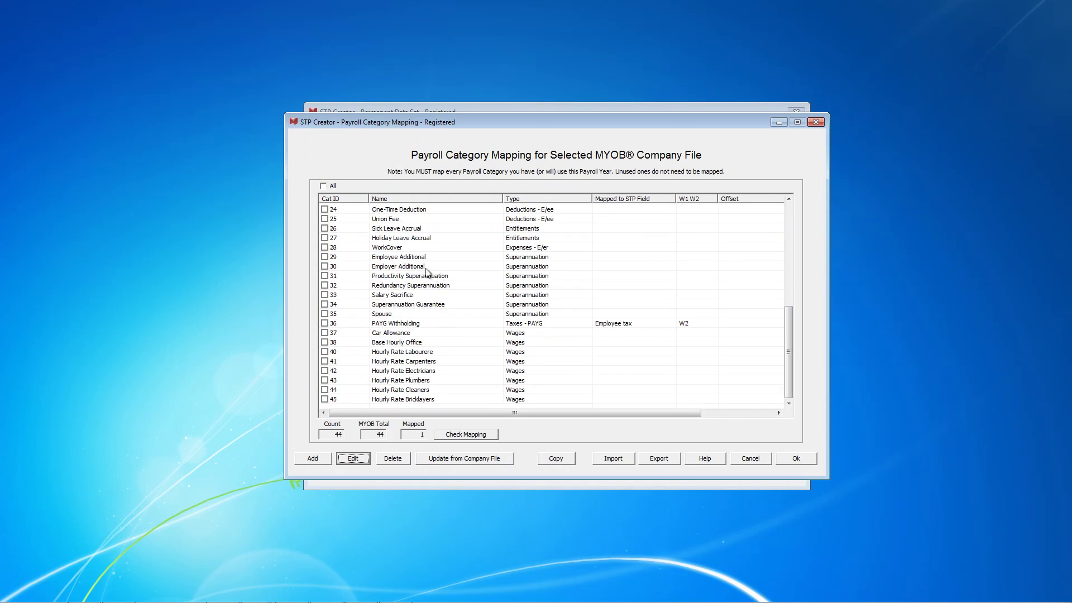
left_click(792, 458)
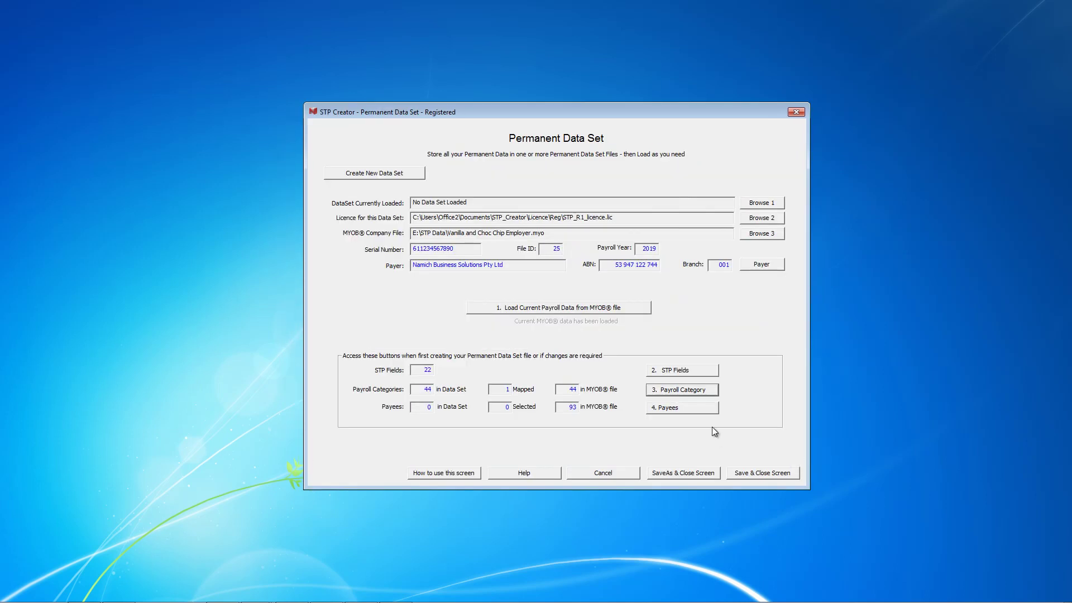
left_click(682, 412)
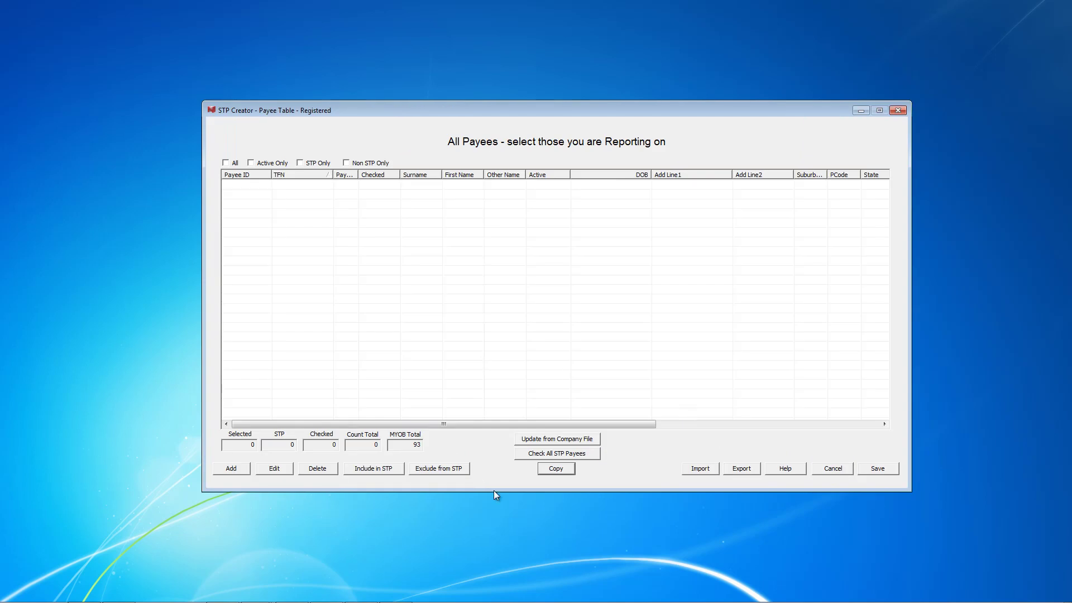
left_click(553, 440)
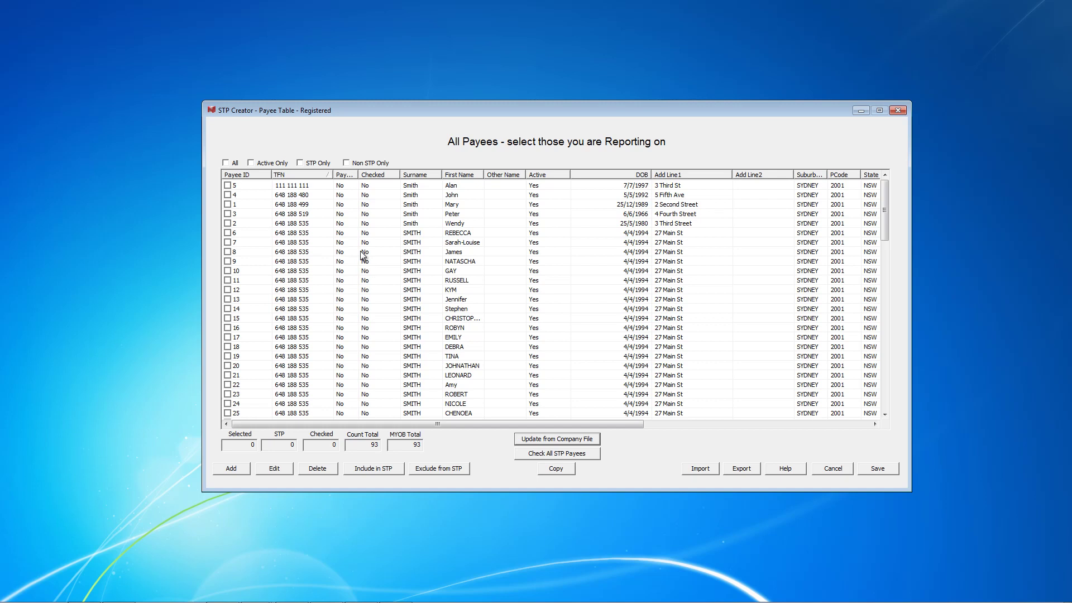
left_click_drag(358, 174, 406, 174)
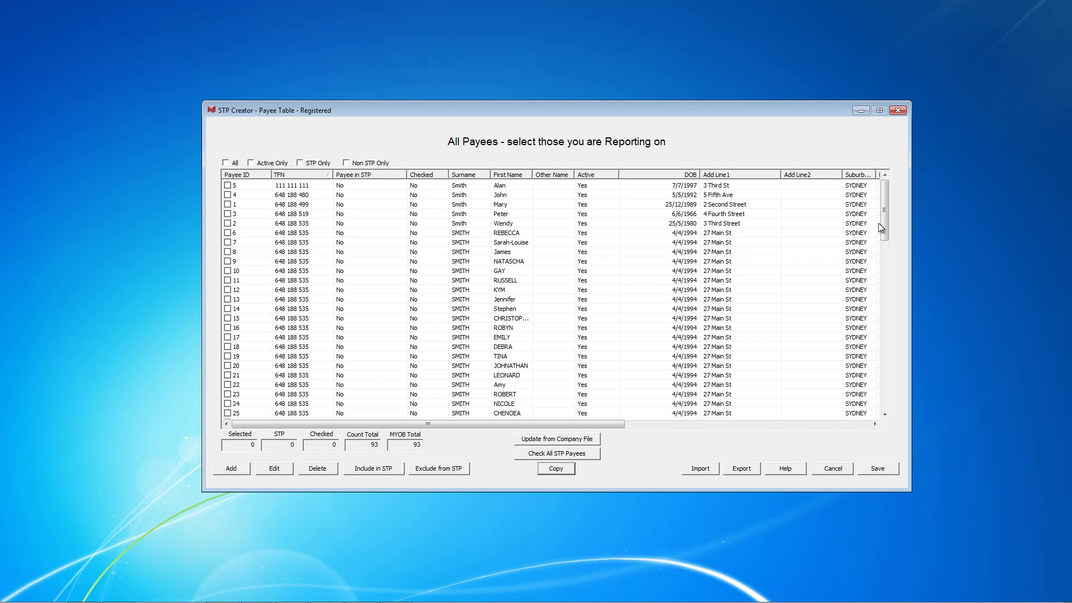
mouse_move(883, 236)
left_mouse_down()
mouse_move(884, 303)
mouse_move(888, 220)
left_mouse_up()
Save the payee table, then save the data set as 'Vanilla and Choc Chip DataSetFile.dsf'
left_click(881, 468)
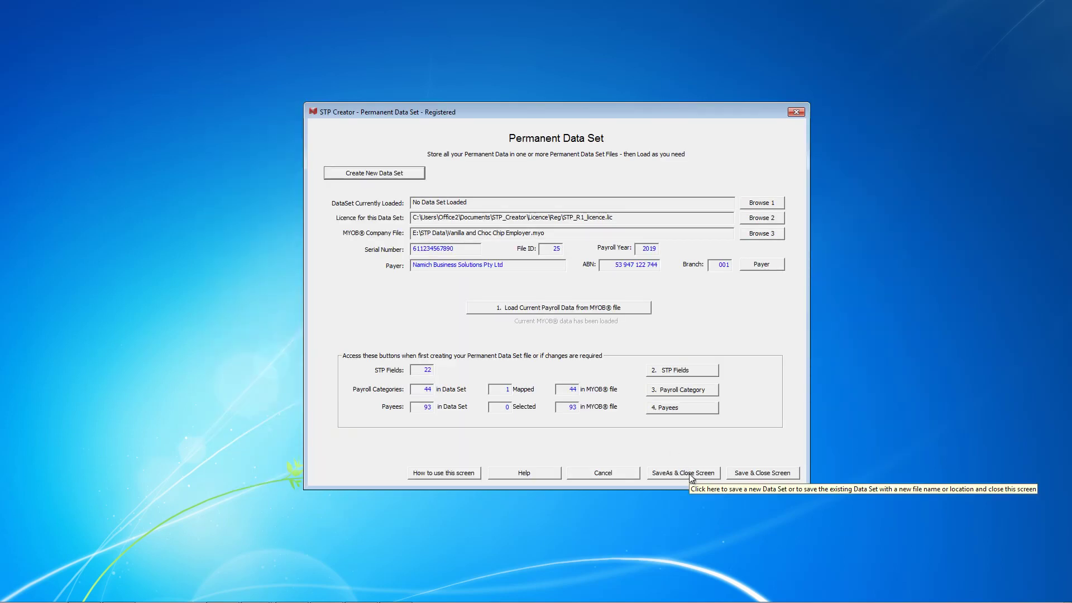
left_click(691, 474)
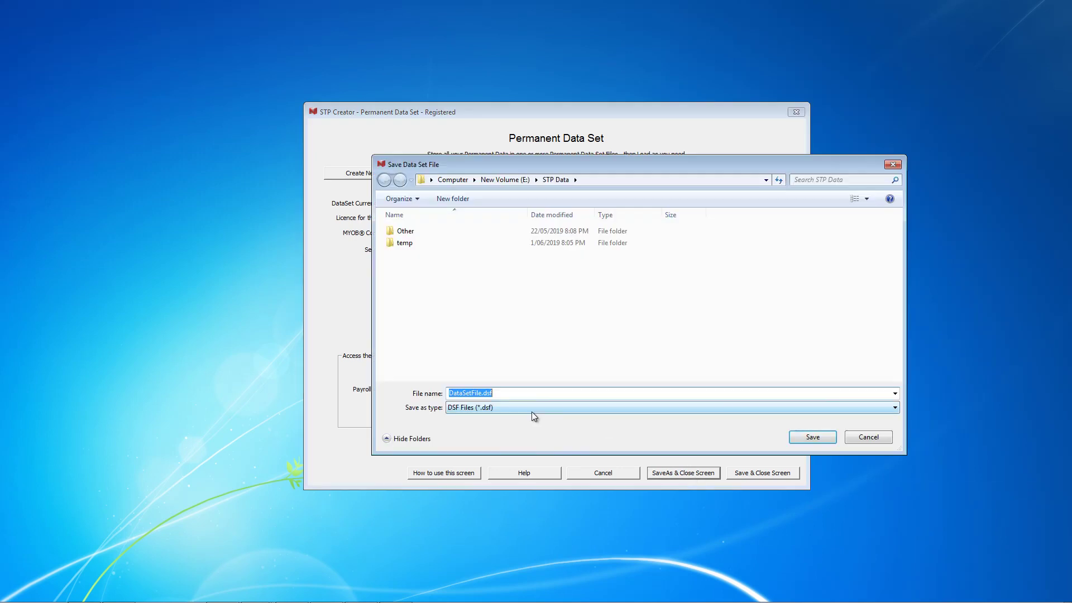
key("Home")
type("Vanilla and Ch")
left_click(810, 437)
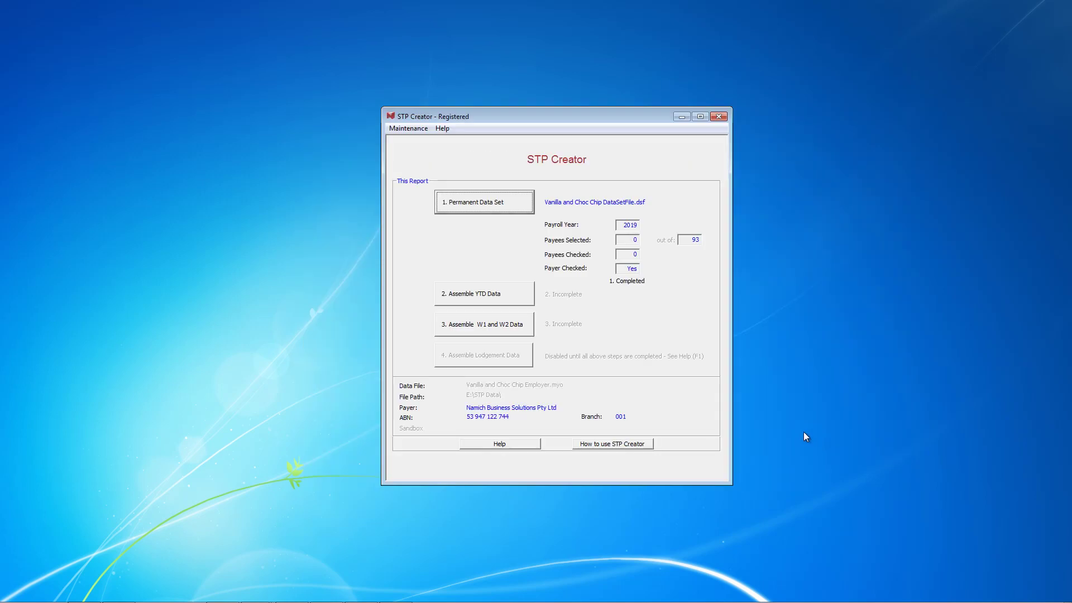
Run Assemble YTD Data and acknowledge the Payee in STP warning to list 38 records
left_click(483, 296)
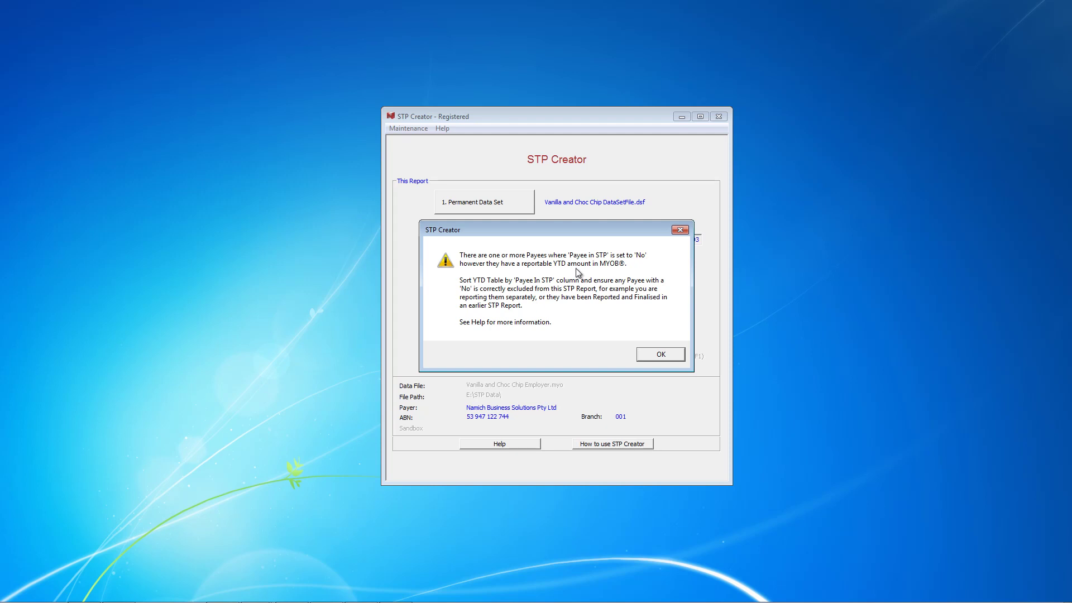
left_click(651, 356)
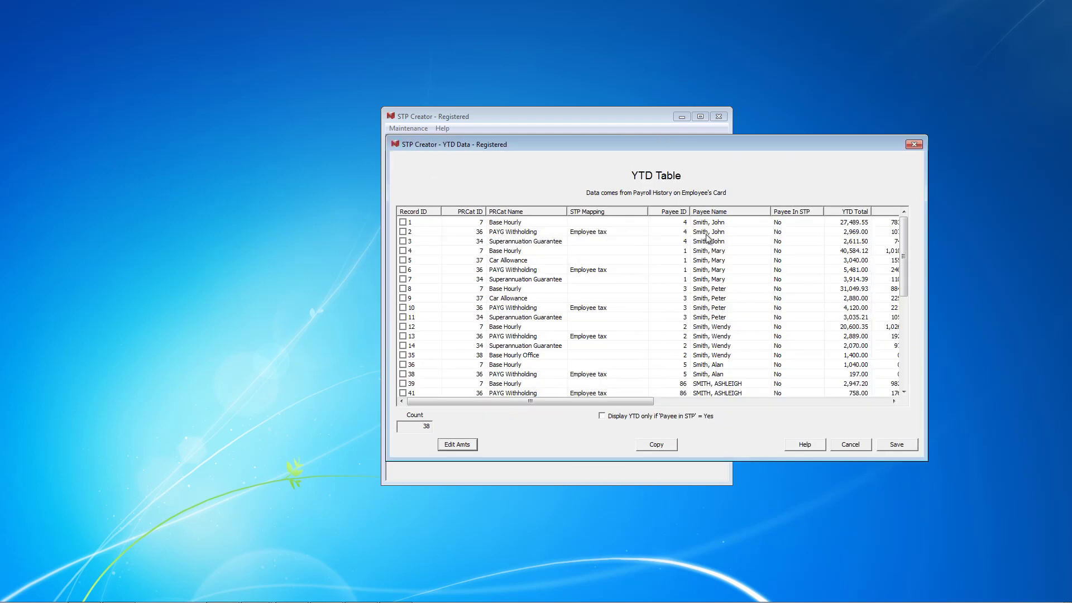
Review the YTD table sorted by Payee ID, then save it to complete step 2
mouse_move(906, 245)
left_mouse_down()
mouse_move(910, 352)
mouse_move(909, 241)
left_mouse_up()
left_click(674, 212)
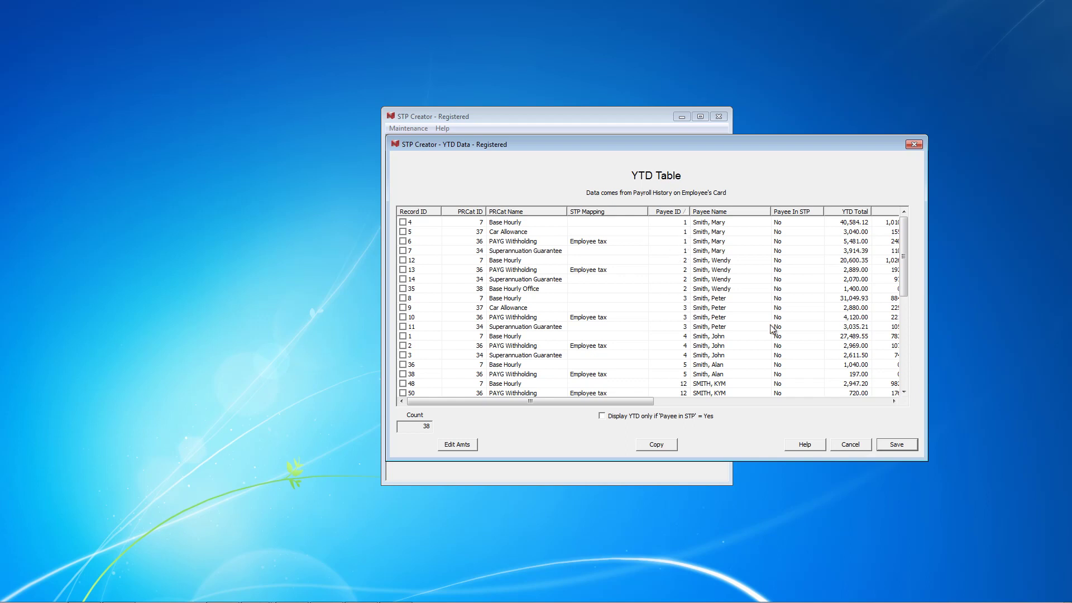
left_click(897, 271)
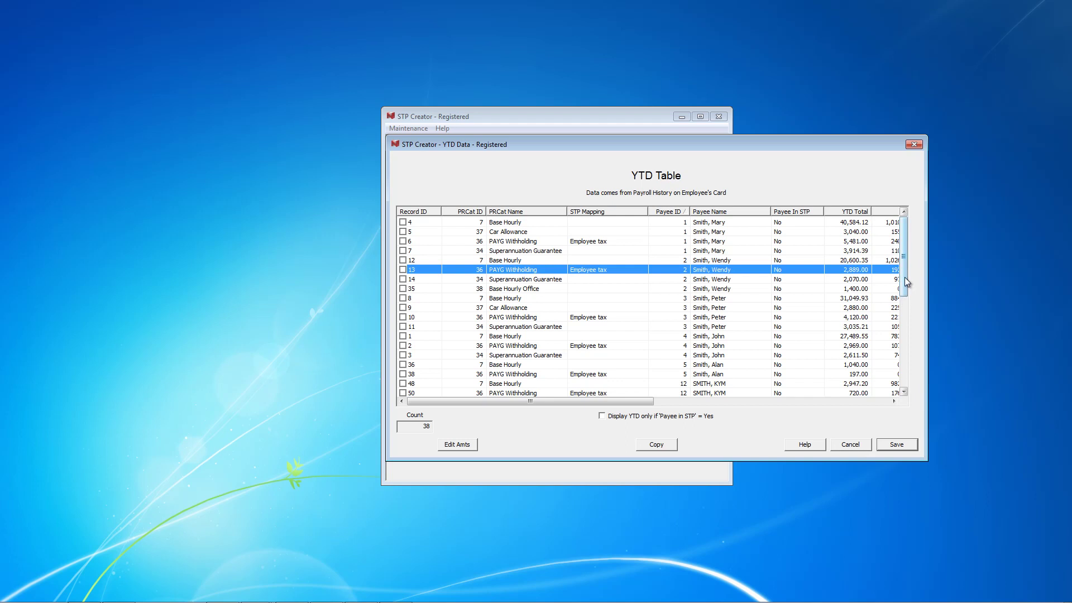
left_click_drag(904, 275, 907, 357)
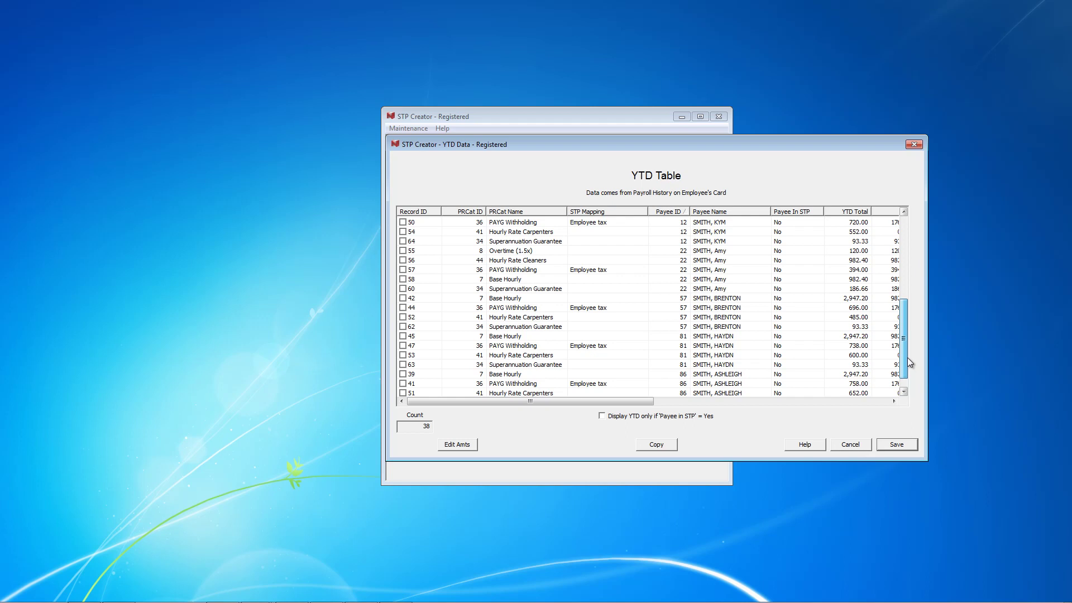
left_click_drag(908, 359, 909, 366)
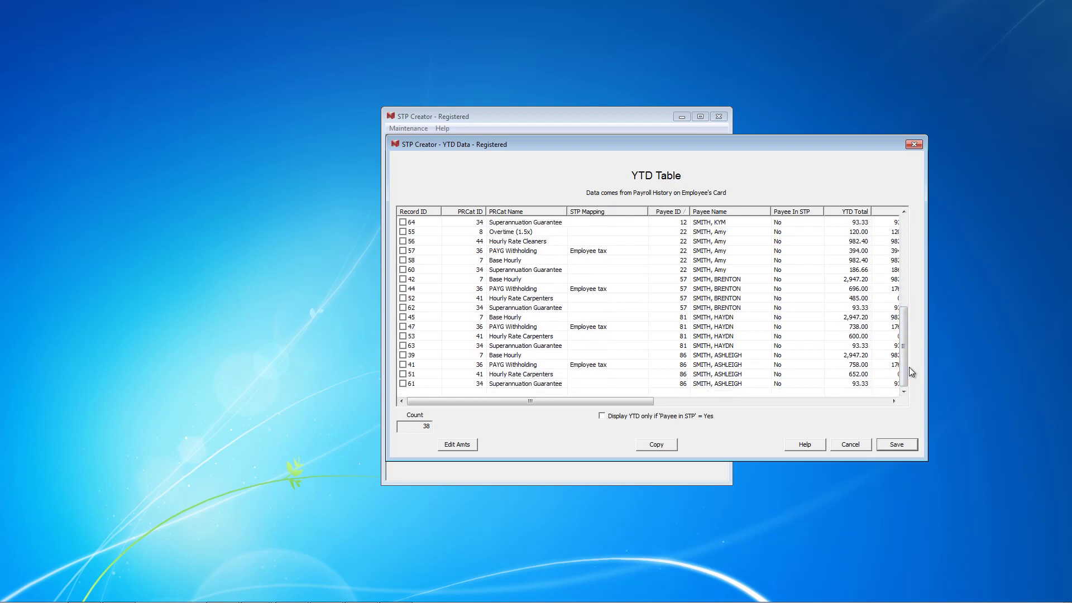
left_click(897, 444)
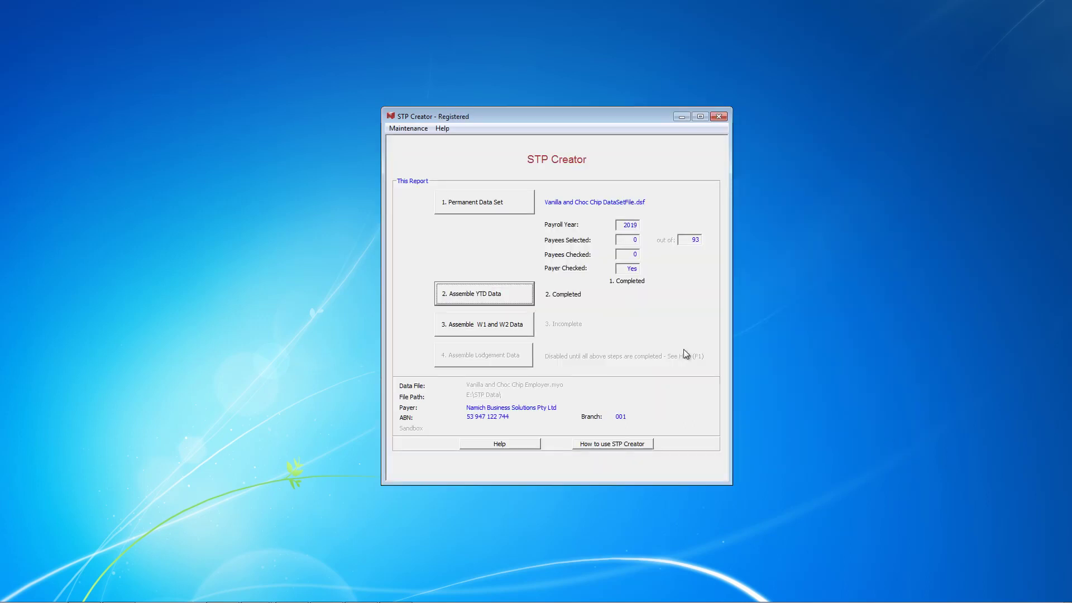
Open the Payees list in the permanent data set and tick payees 1 through 5
left_click(504, 208)
left_click(682, 407)
left_click(227, 186)
left_click(227, 194)
left_click(227, 204)
left_click(227, 214)
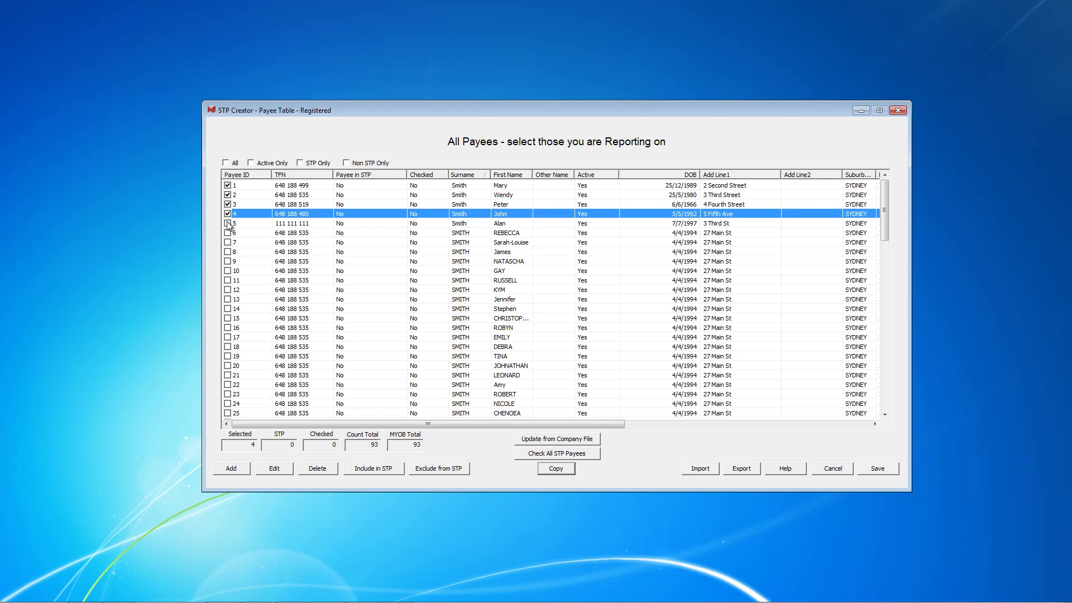
left_click(227, 223)
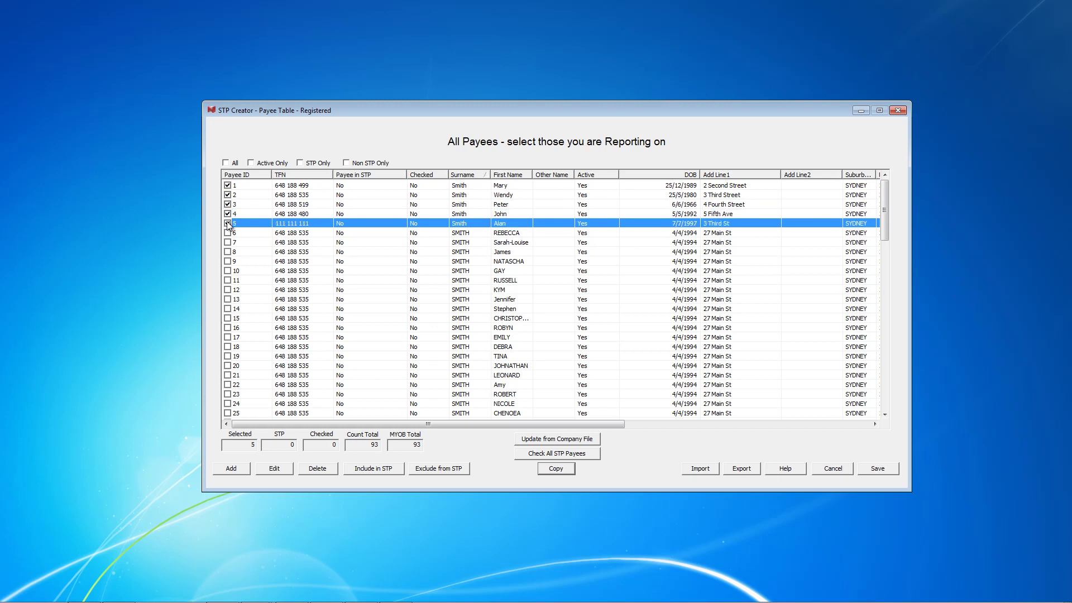
Tick payees 12, 22, 57, 81 and 86, then include all ticked payees in STP
left_click(227, 289)
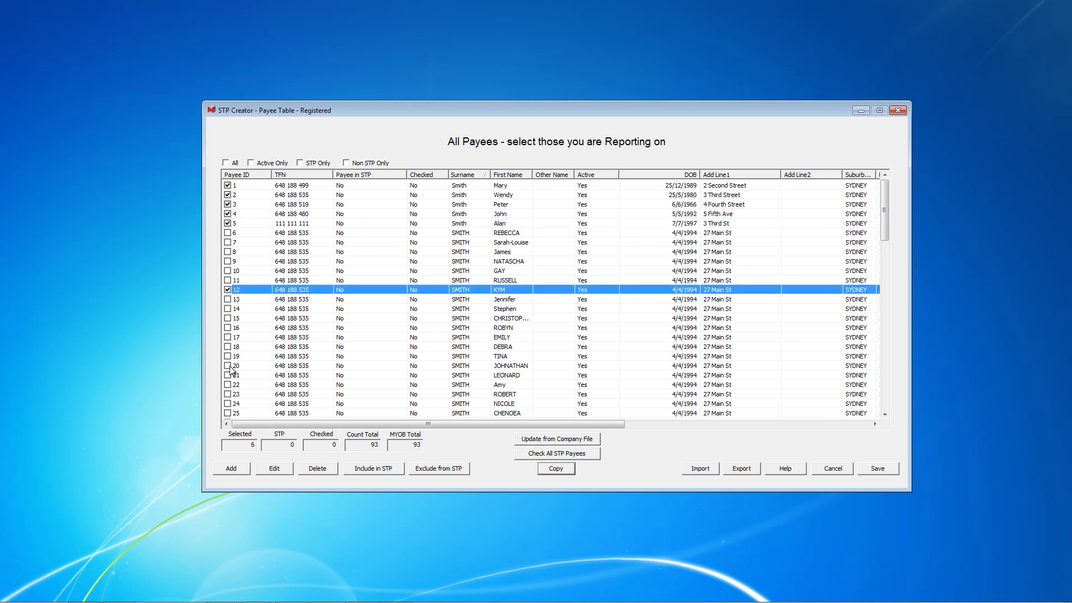
left_click(228, 385)
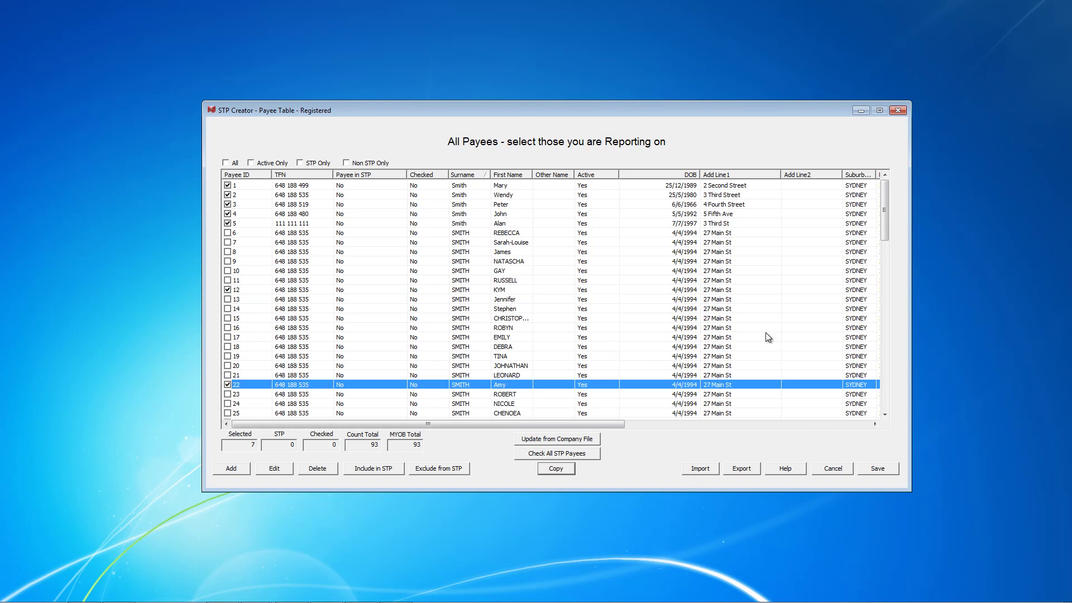
left_click_drag(884, 230, 894, 358)
left_click(228, 224)
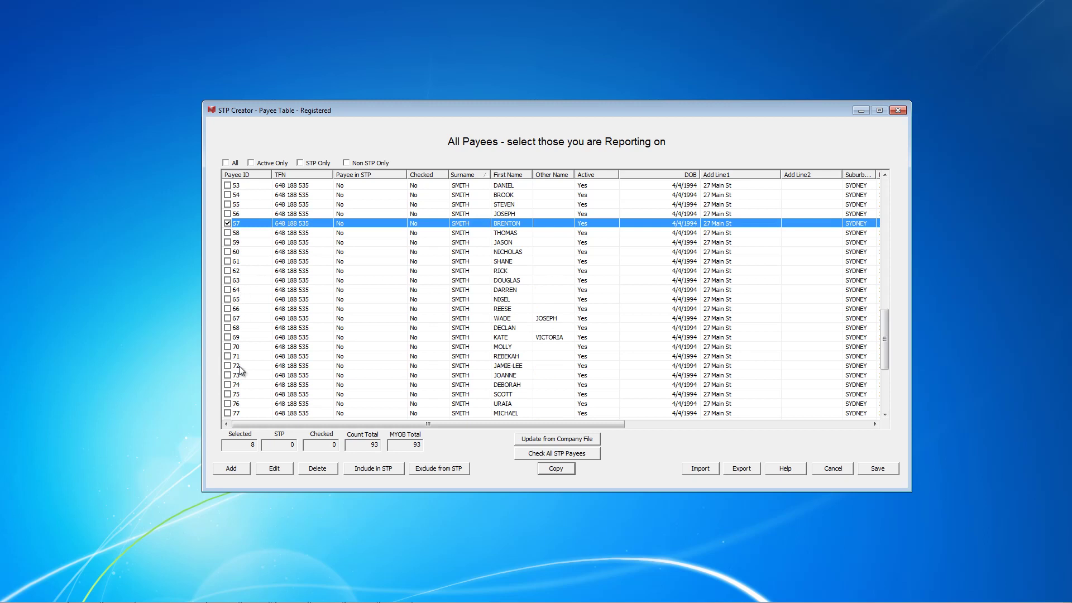
left_click_drag(883, 327, 883, 354)
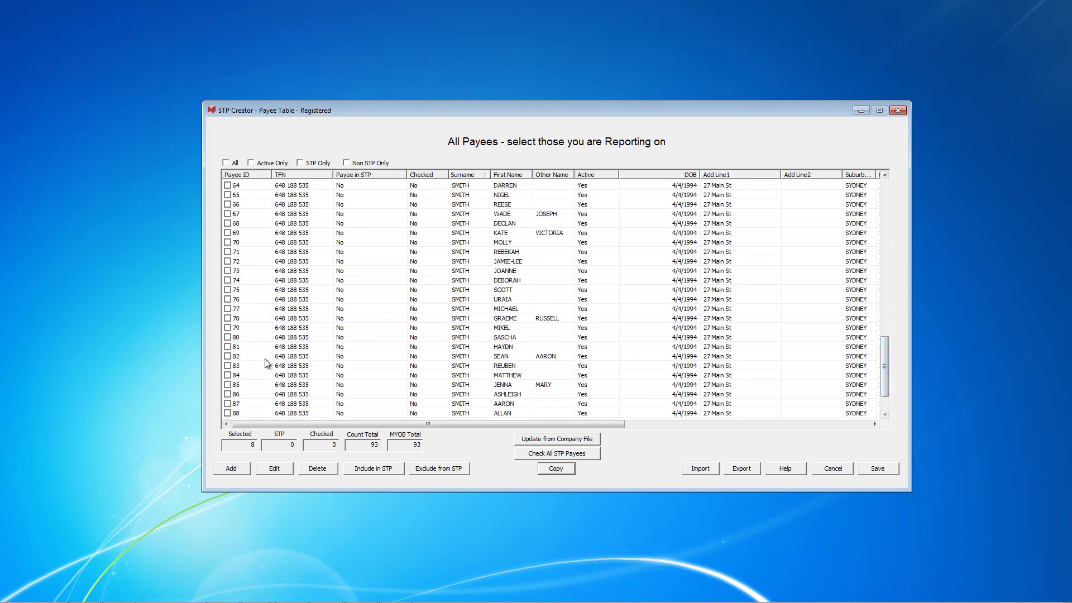
left_click(227, 347)
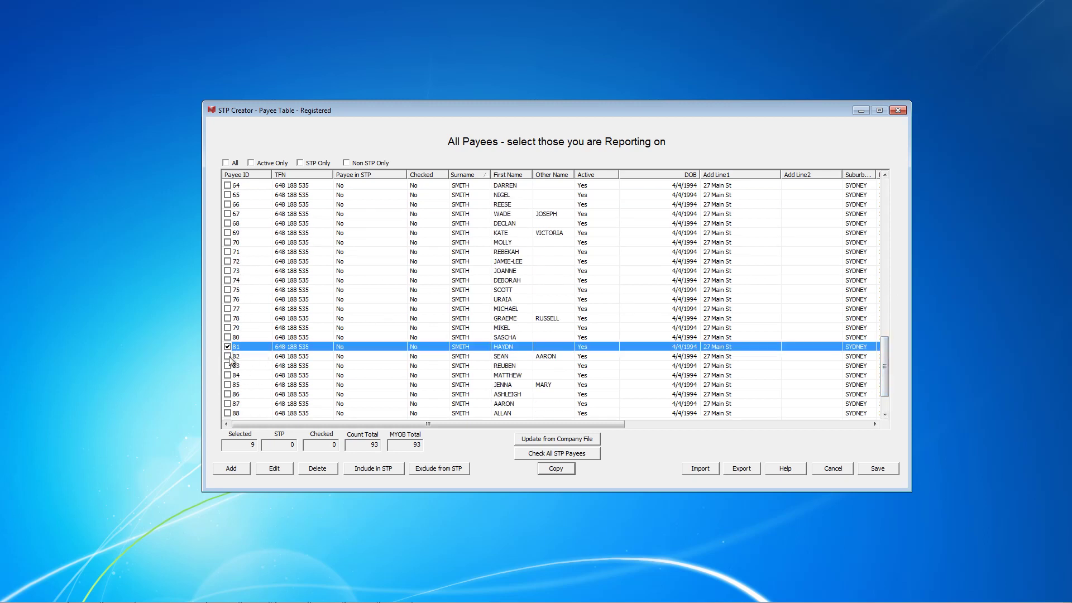
left_click(227, 394)
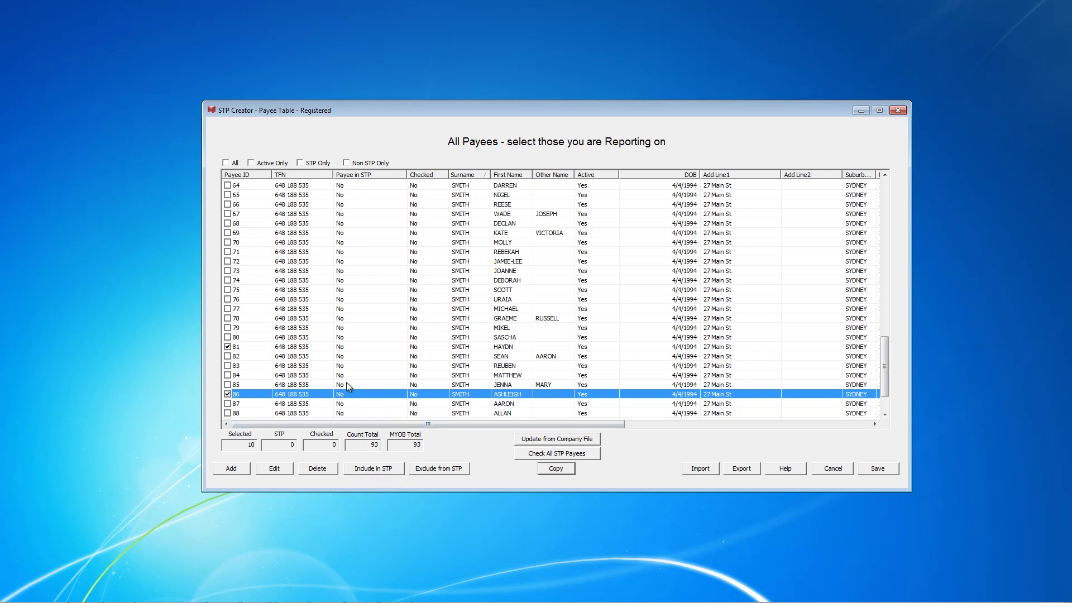
left_click(377, 469)
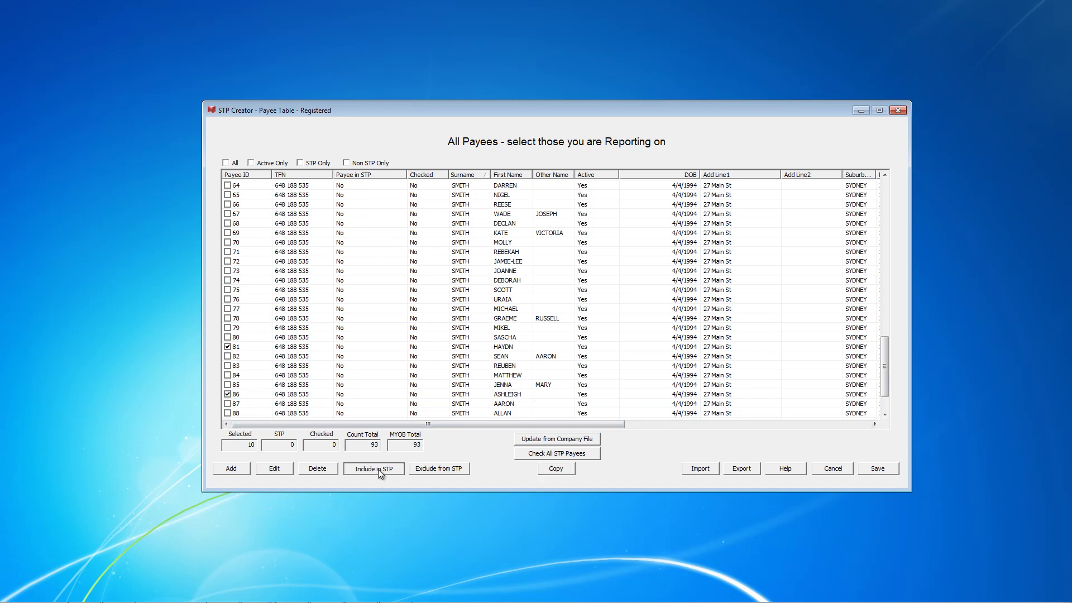
Error-check all ten STP payees, confirm no errors were found, and save the payee list
double_click(291, 445)
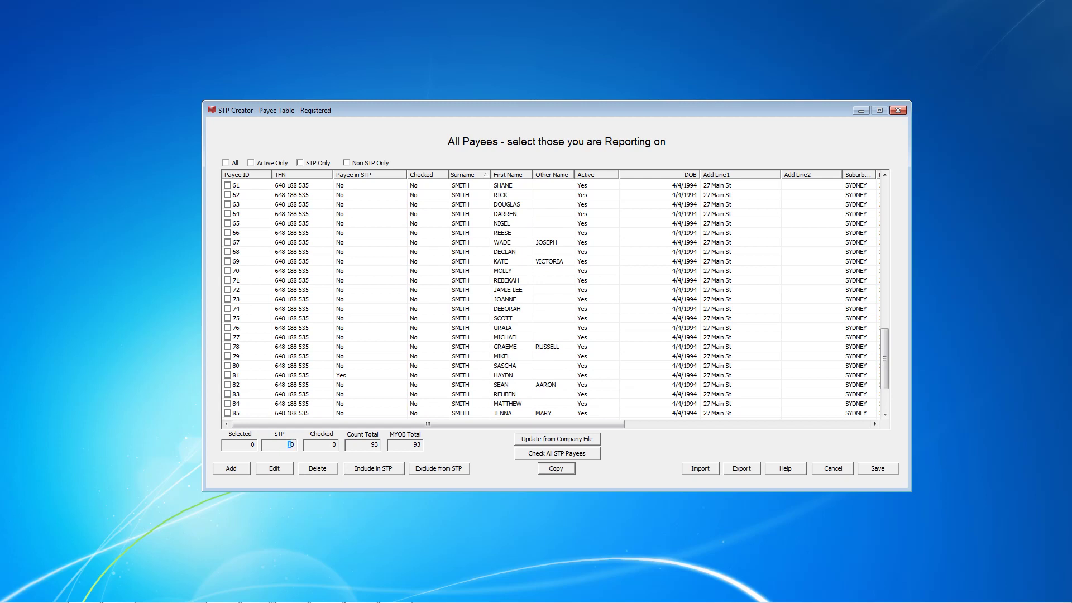
left_click(362, 375)
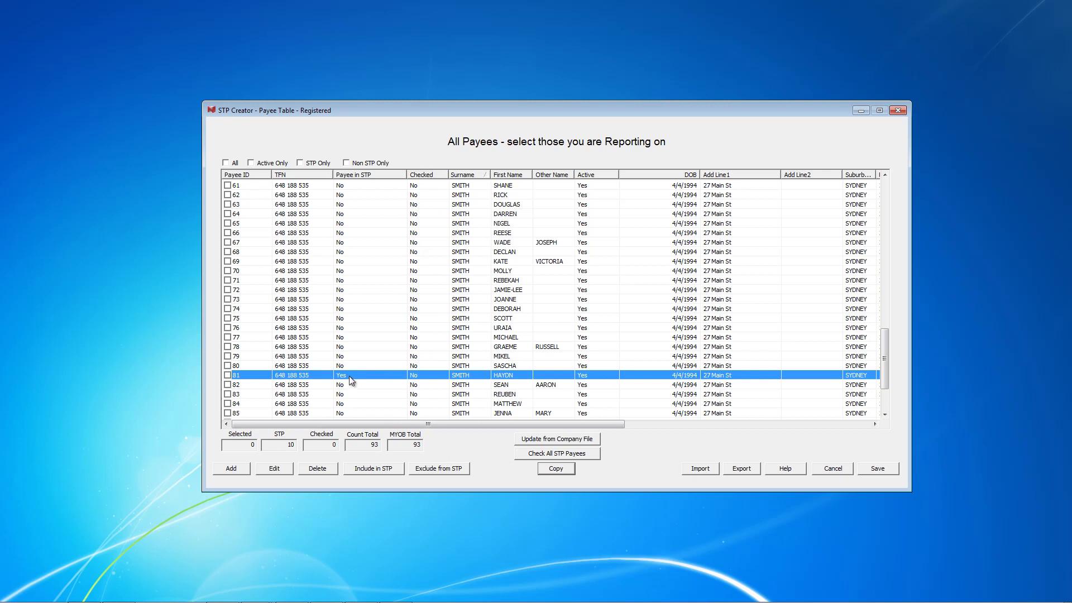
left_click(559, 454)
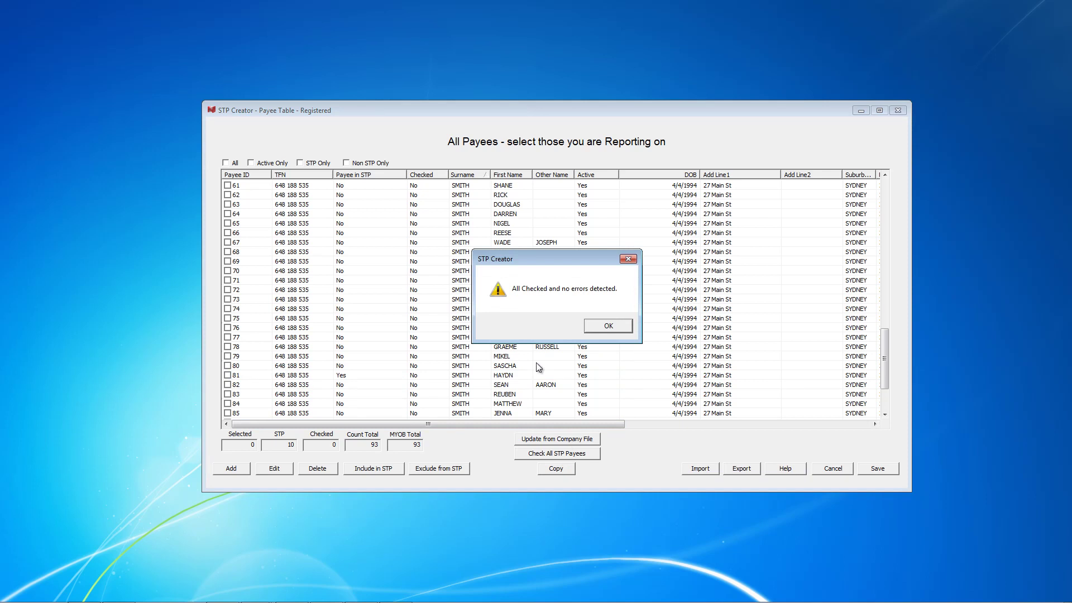
left_click(606, 328)
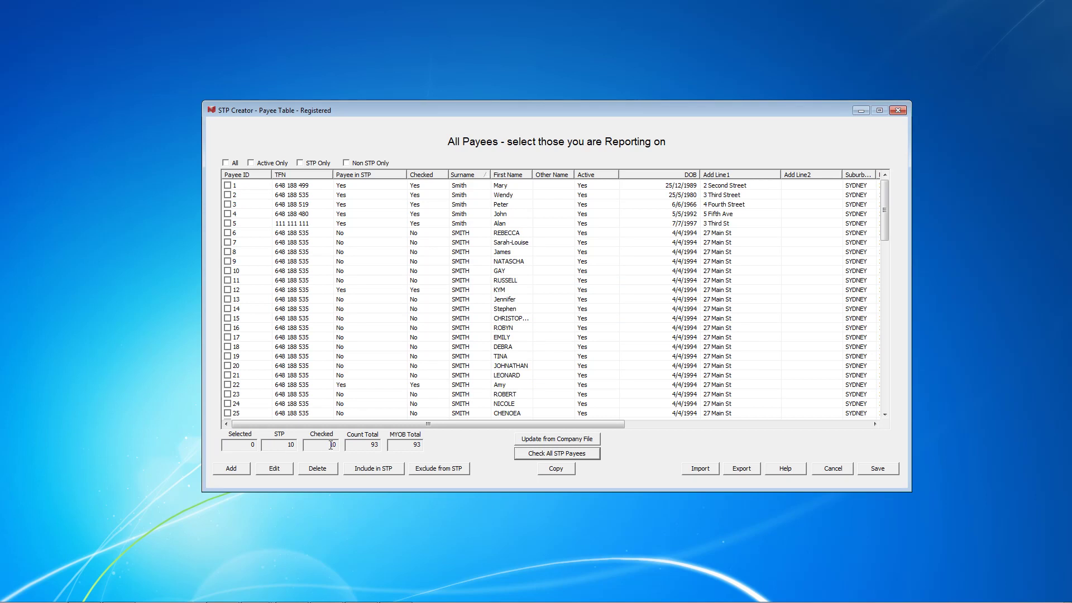
left_click(878, 469)
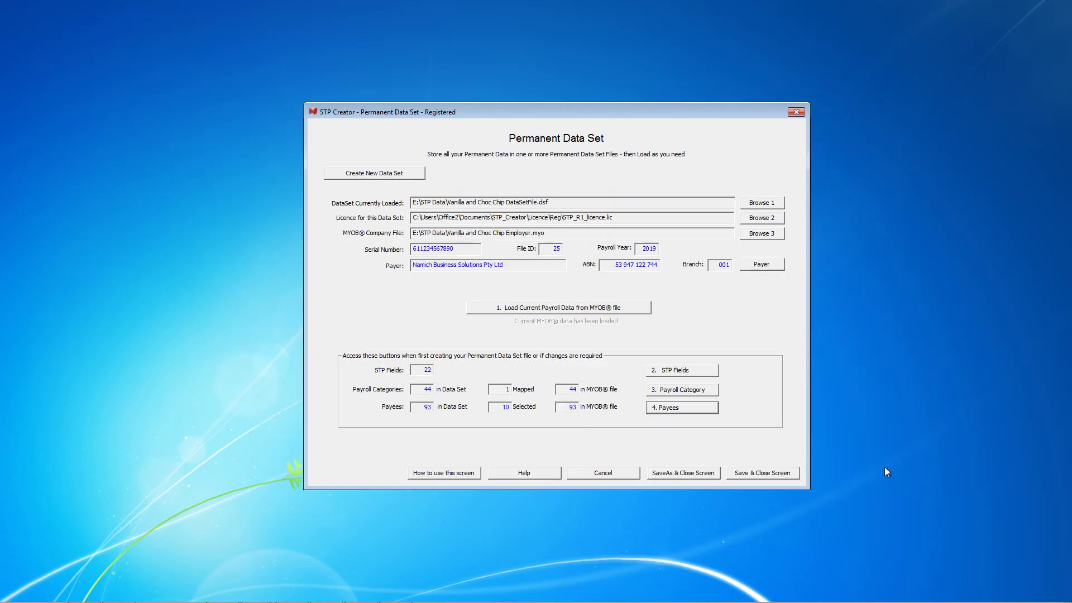
left_click(762, 474)
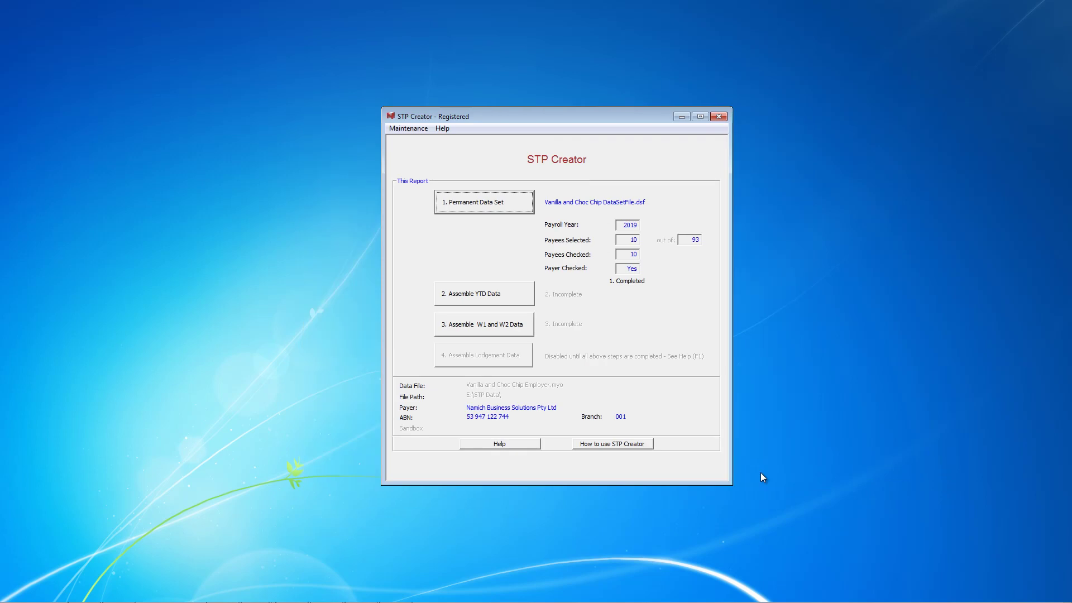
left_click(468, 295)
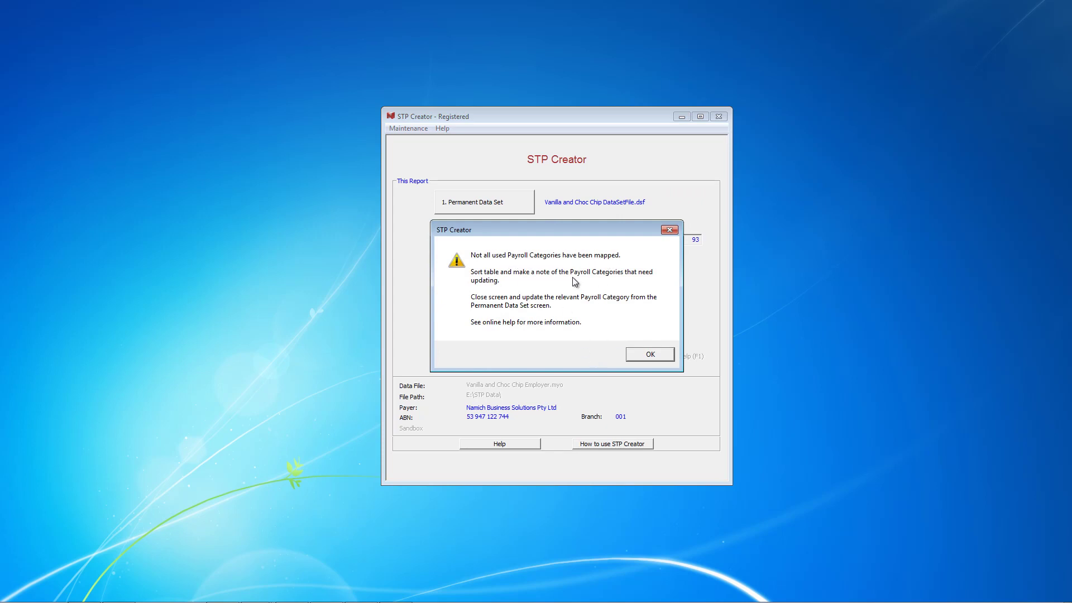
left_click(659, 355)
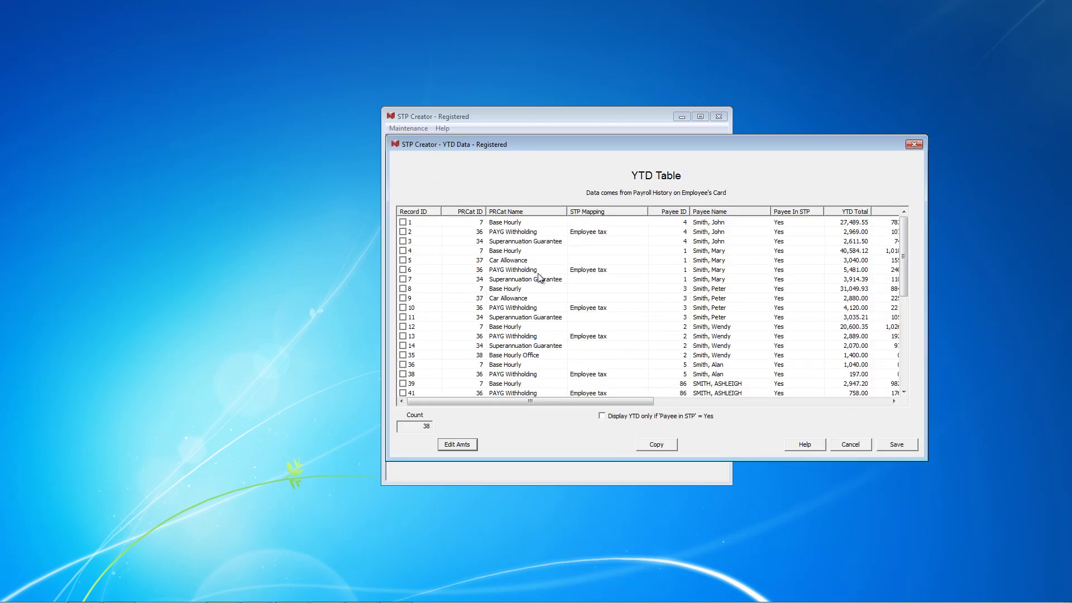
left_click(470, 212)
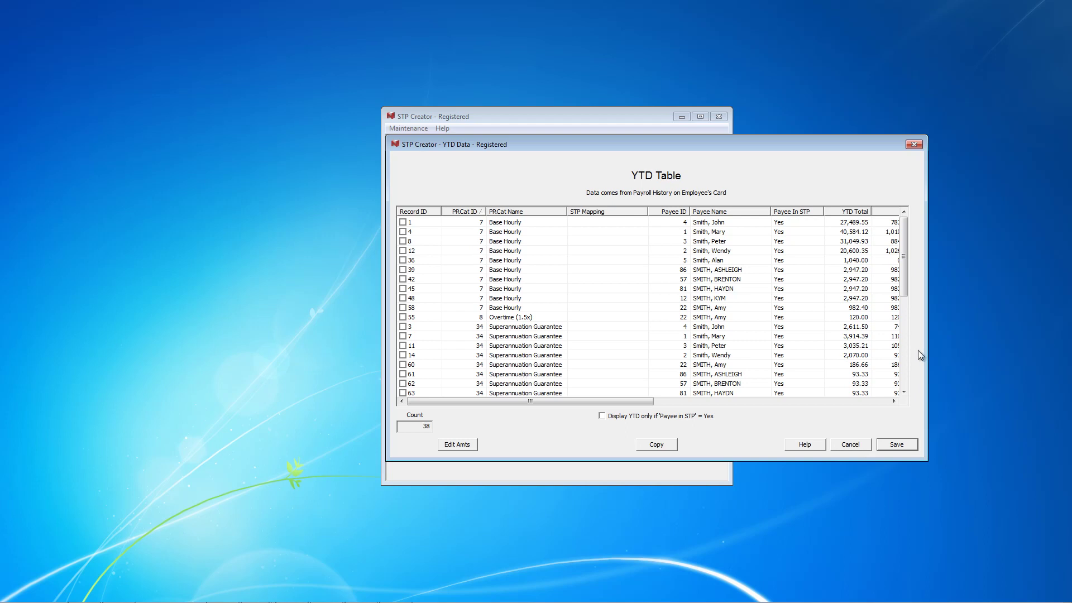
left_click(904, 371)
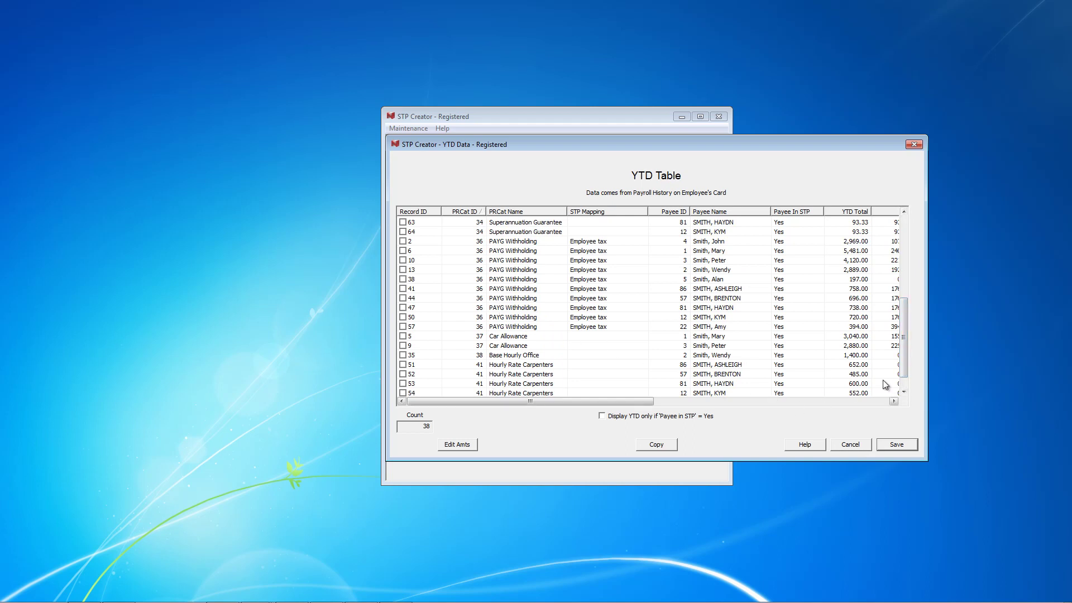
left_click(902, 382)
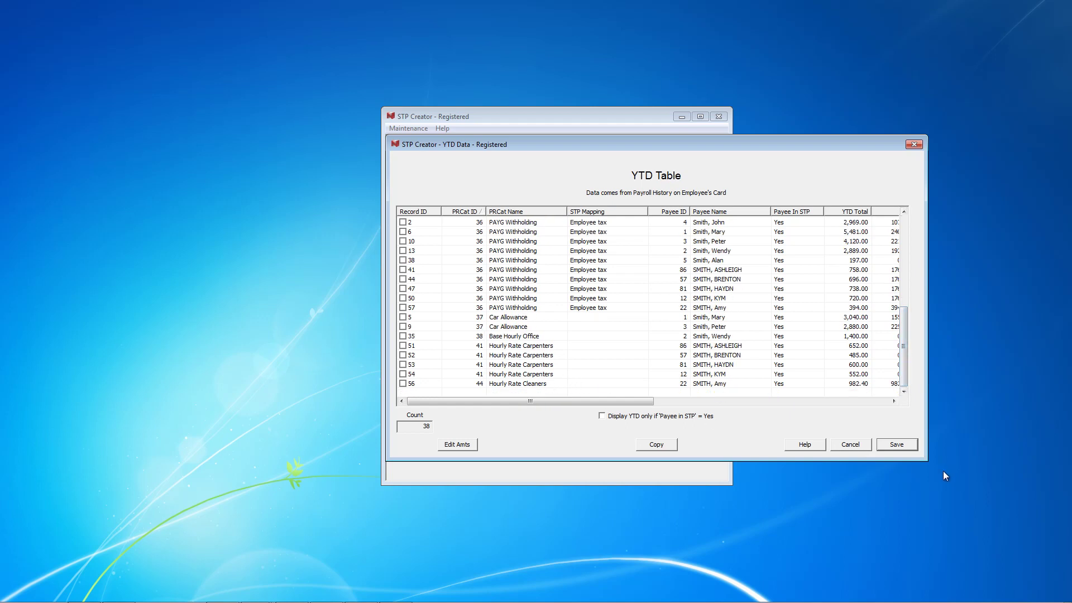
left_click(896, 444)
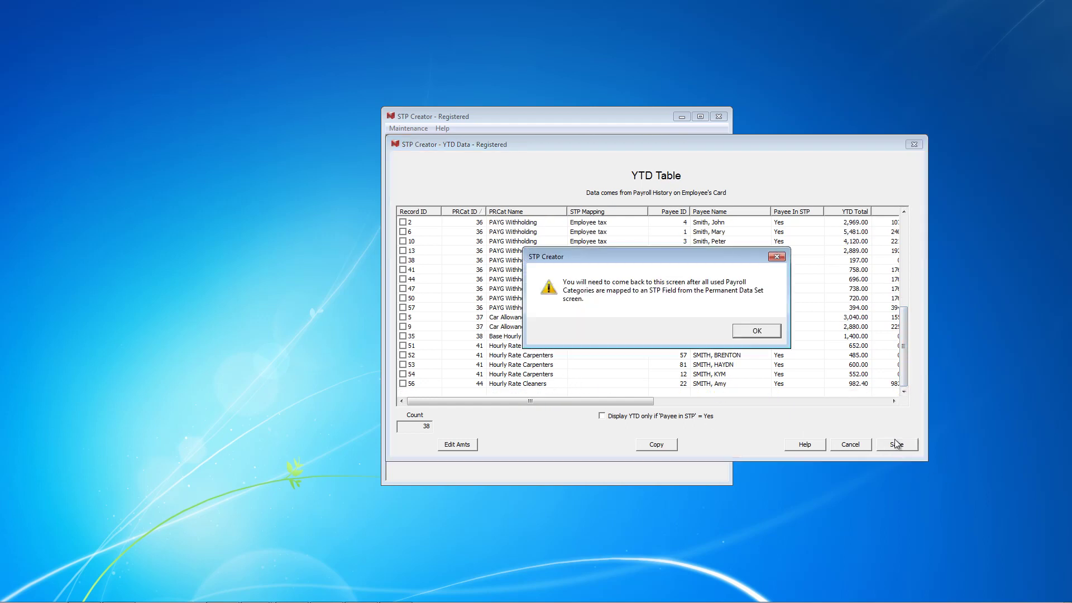
left_click(747, 333)
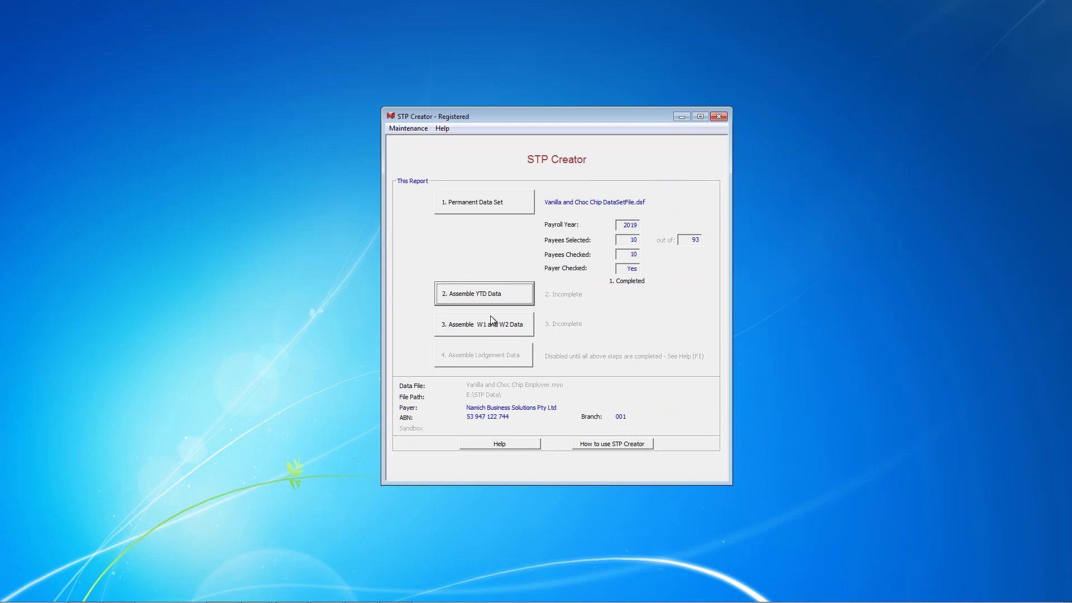
Open the payroll category mapping list and tick Base Hourly and Overtime (1.5x)
left_click(491, 204)
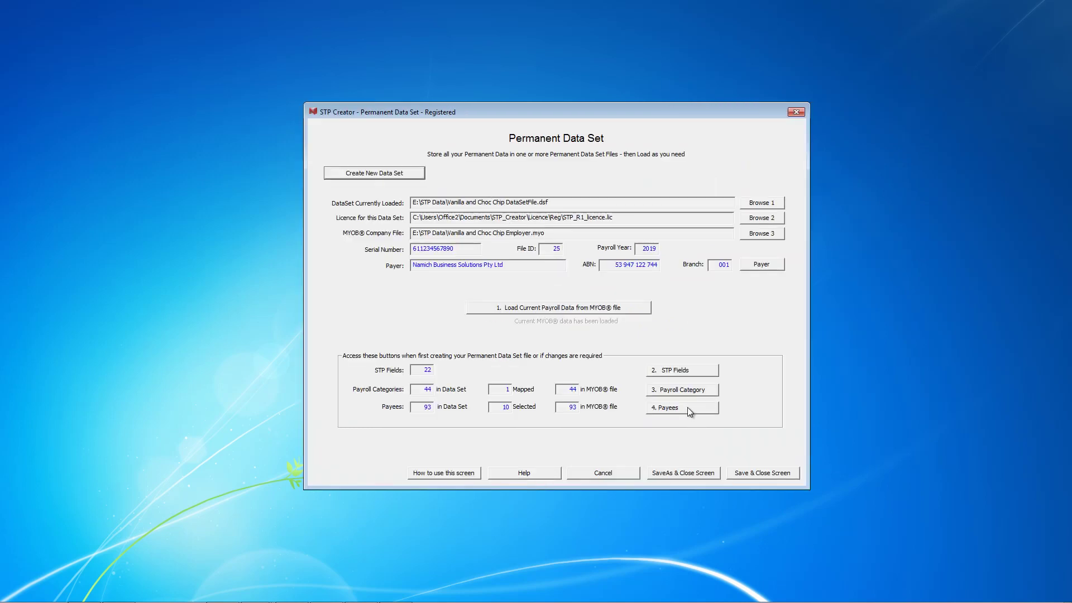
left_click(688, 393)
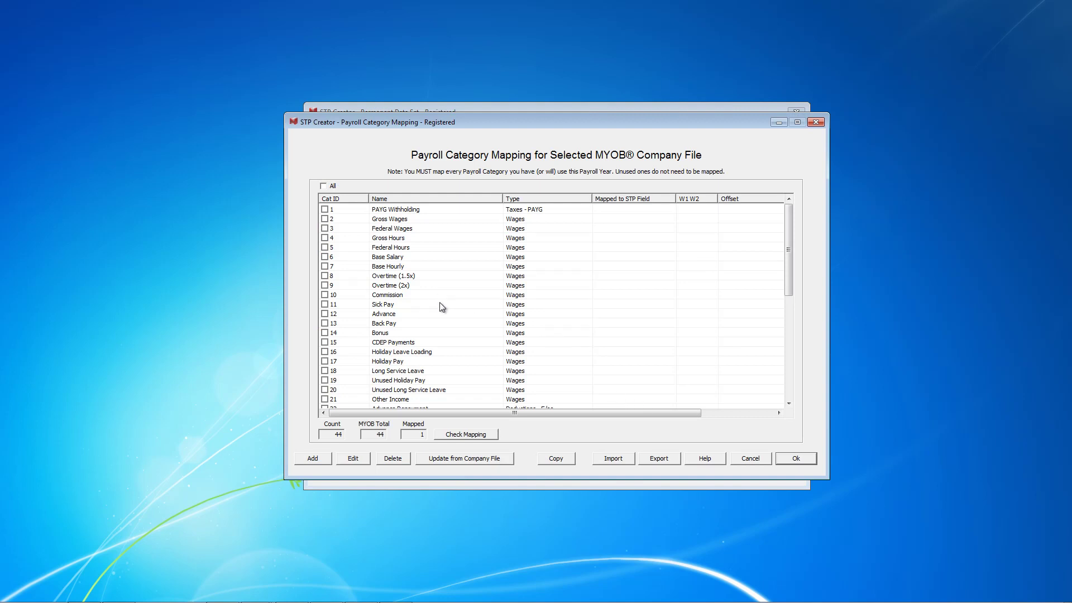
left_click(325, 266)
left_click(325, 276)
Tick Base Hourly Office, Hourly Rate Carpenters and Hourly Rate Cleaners
left_click_drag(786, 285, 798, 368)
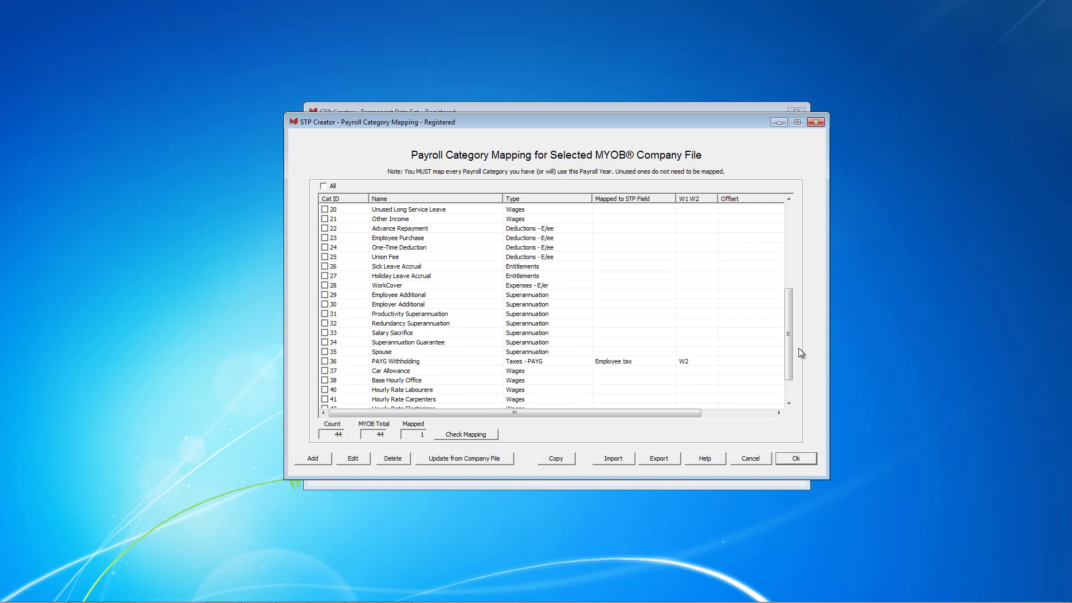
scroll(791, 352, "down", 2)
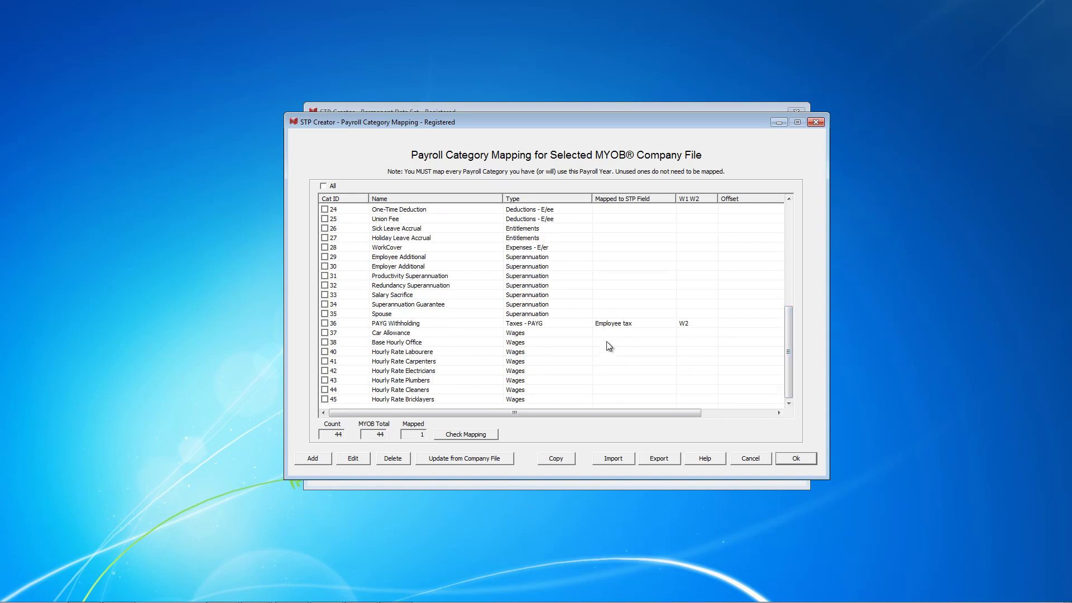
left_click(325, 343)
left_click(324, 362)
left_click(325, 390)
Map the five ticked wage categories together to Employee gross pay with W1 W2 set to W1
left_click(355, 459)
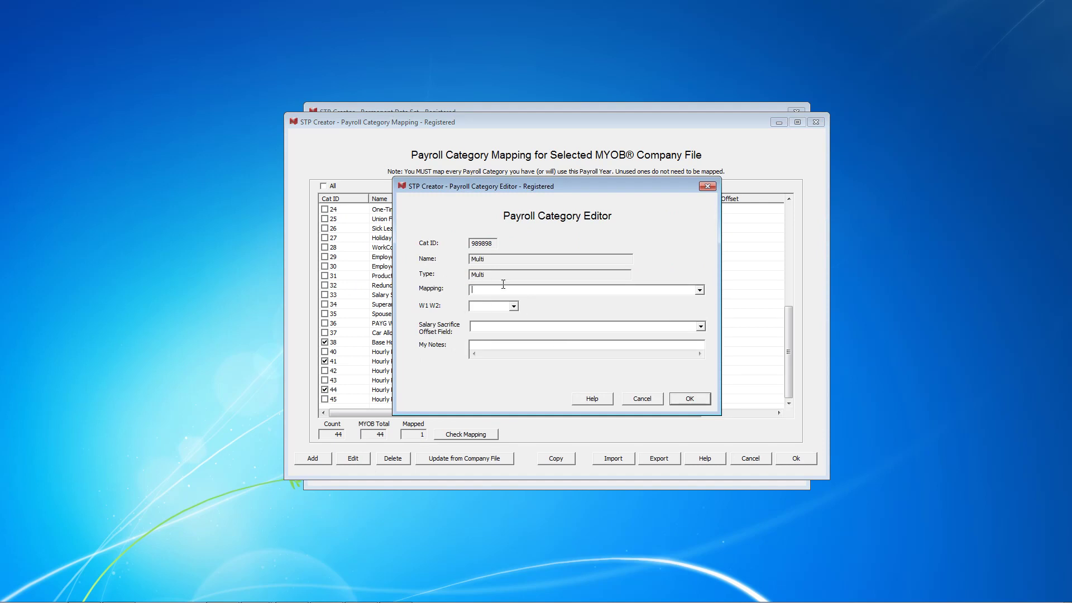
left_click(500, 288)
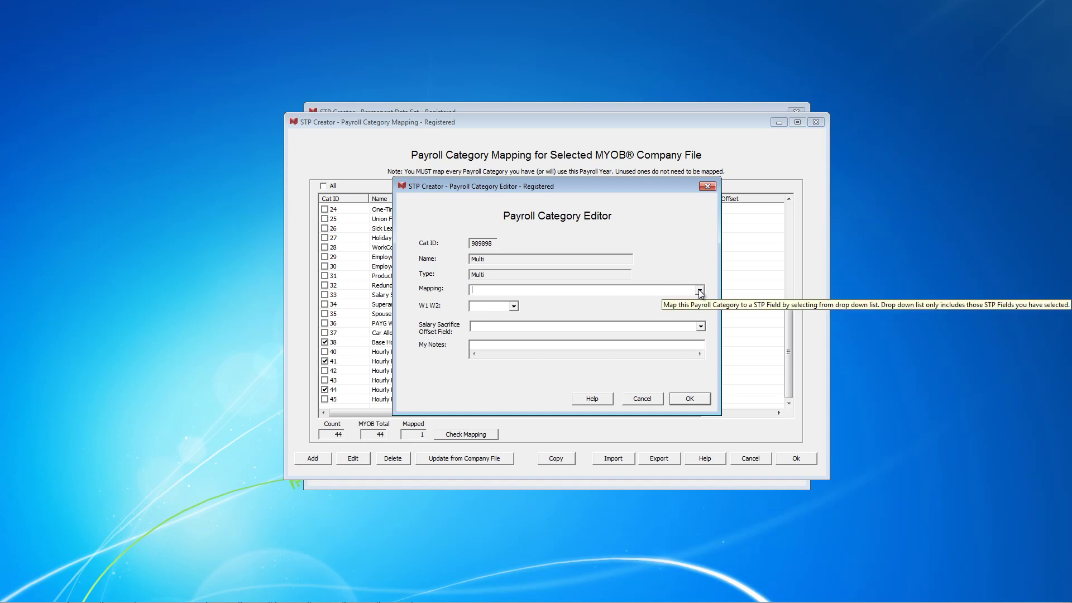
left_click(698, 291)
left_click(514, 306)
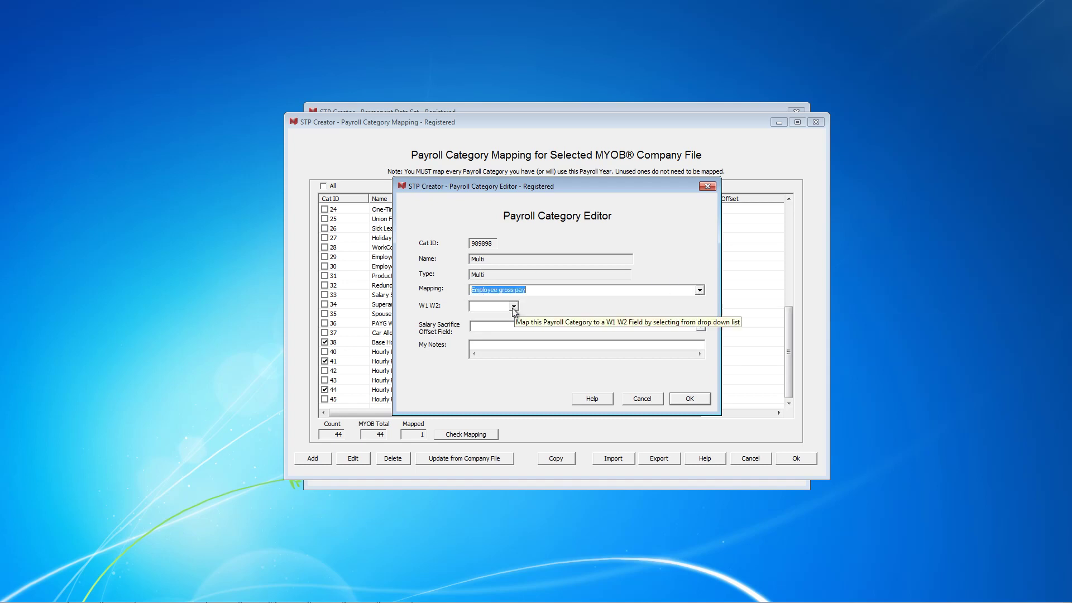
left_click(513, 306)
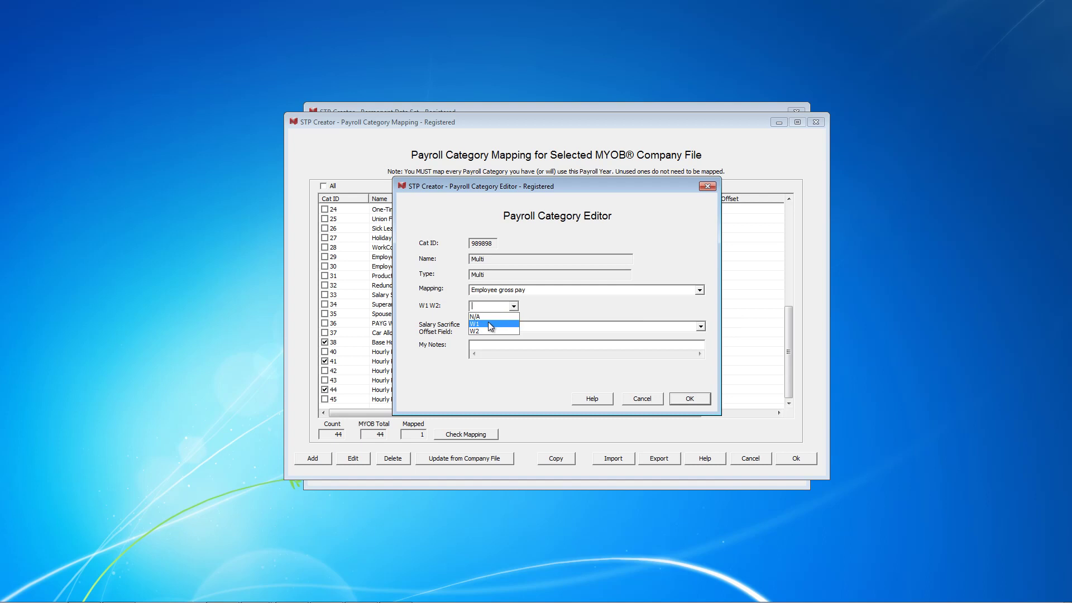
left_click(491, 324)
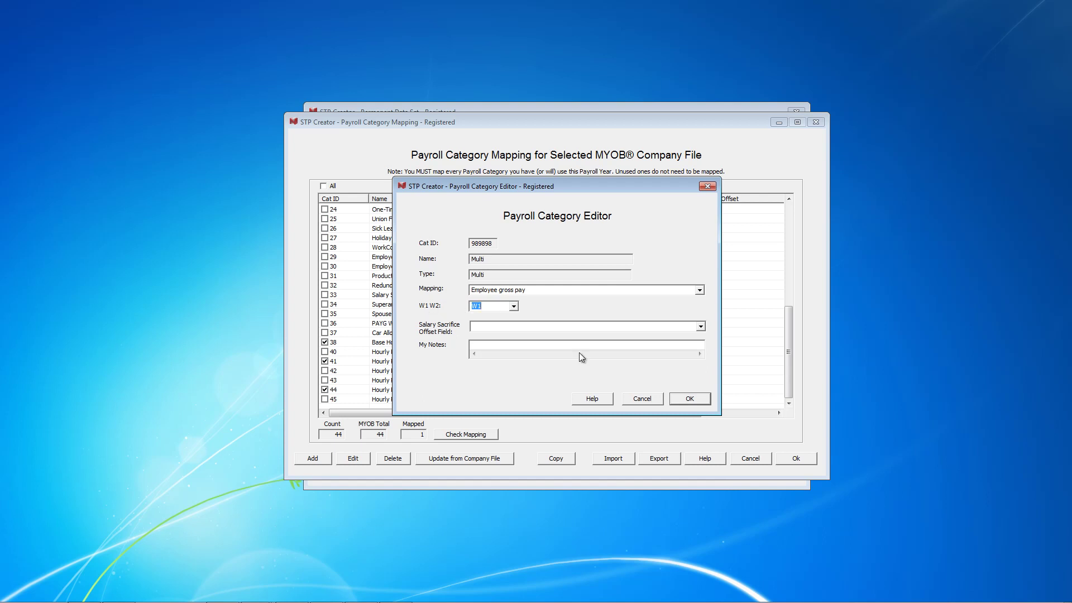
left_click(691, 399)
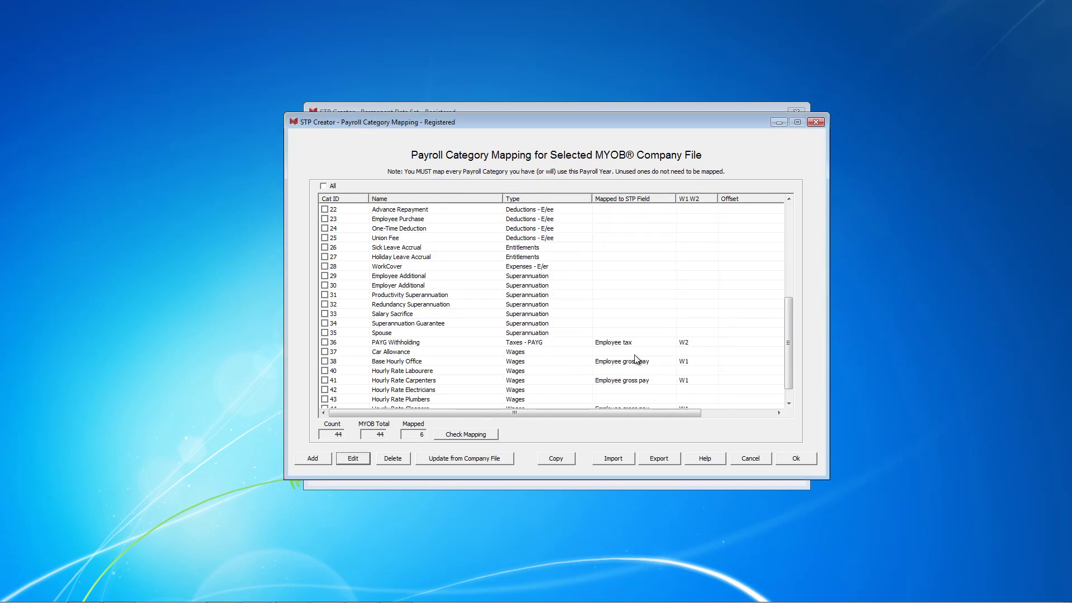
left_click_drag(787, 343, 783, 274)
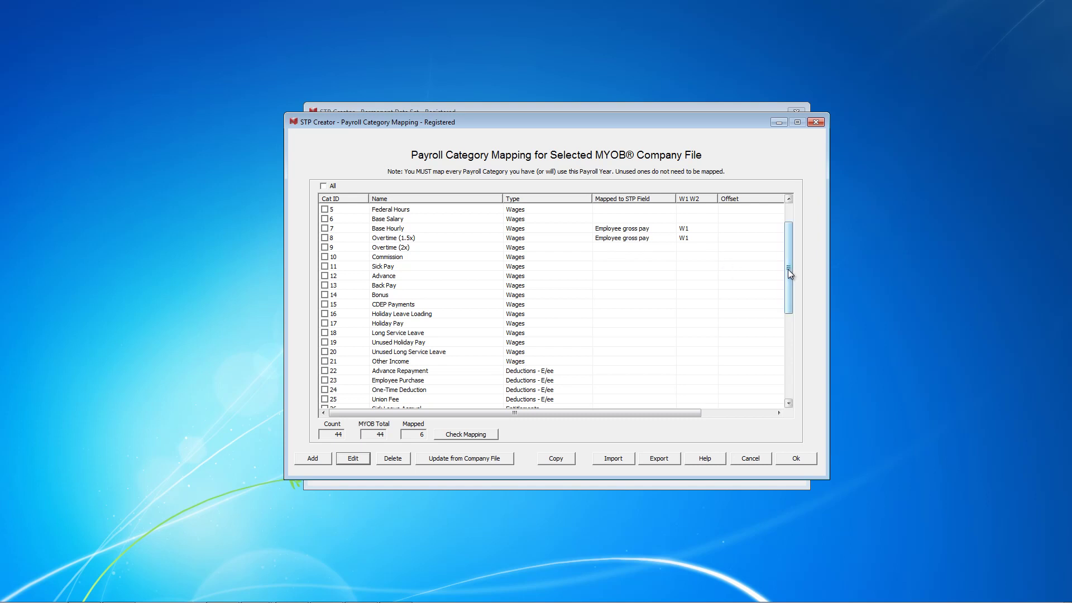
Map Superannuation Guarantee (row 34) to Super guarantee amount with W1 W2 set to N/A
left_click_drag(788, 269, 792, 346)
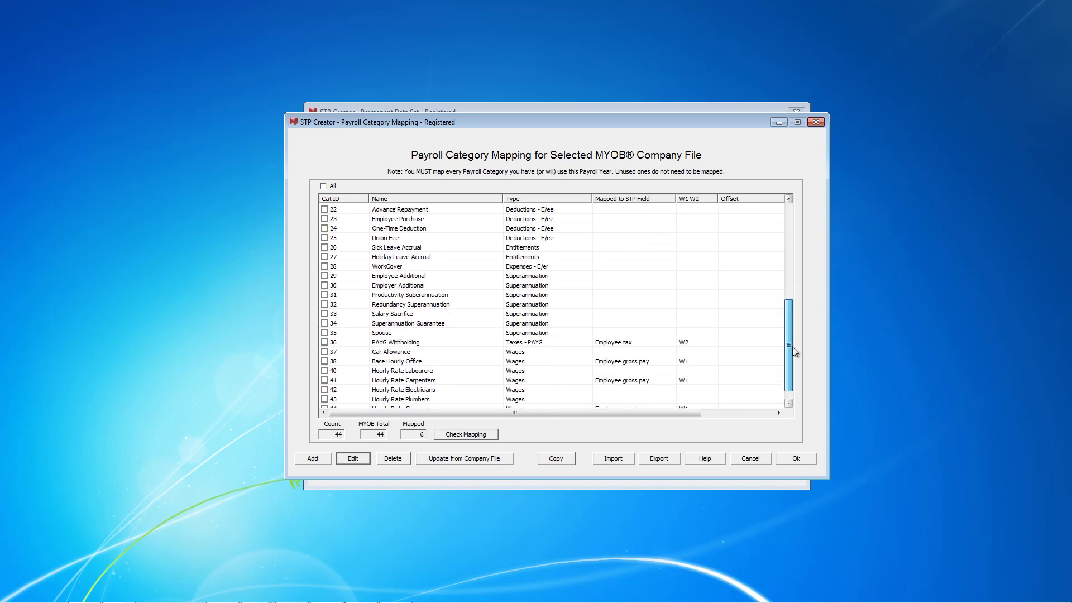
left_click(324, 323)
left_click(357, 457)
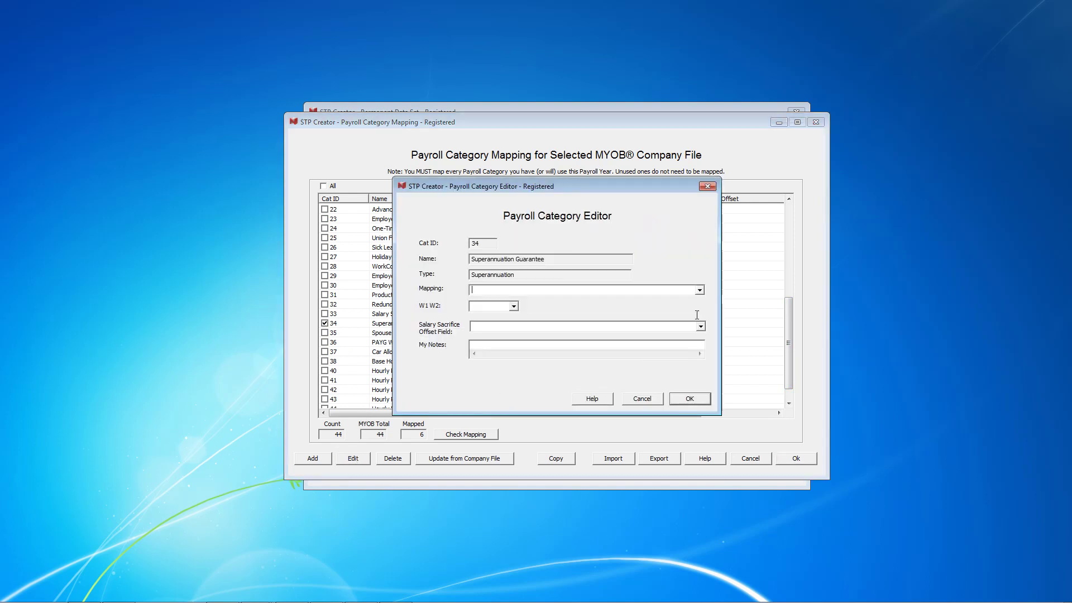
left_click(699, 290)
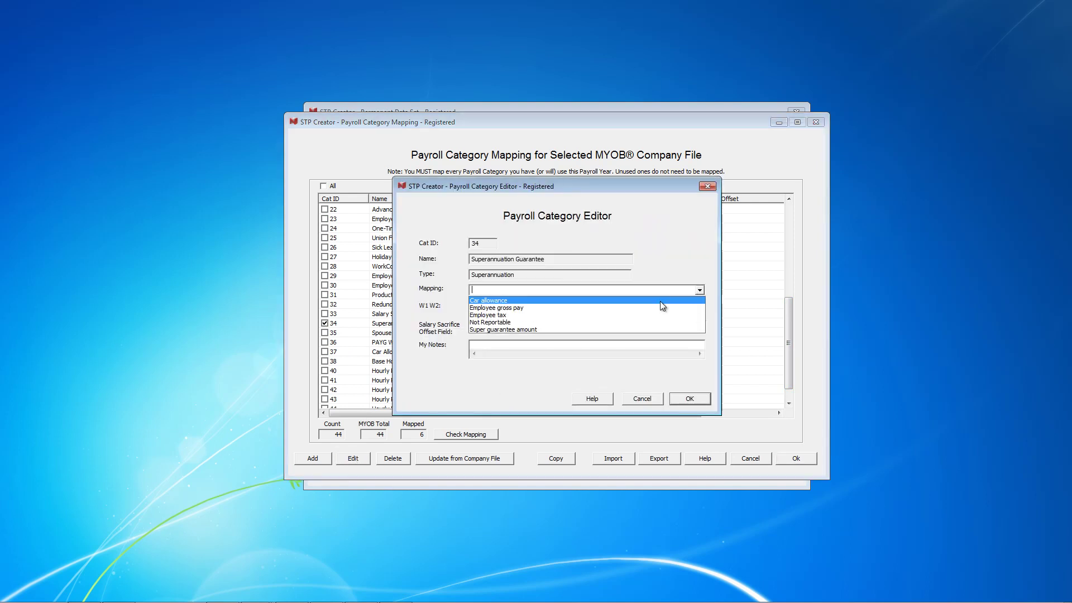
left_click(614, 330)
left_click(512, 306)
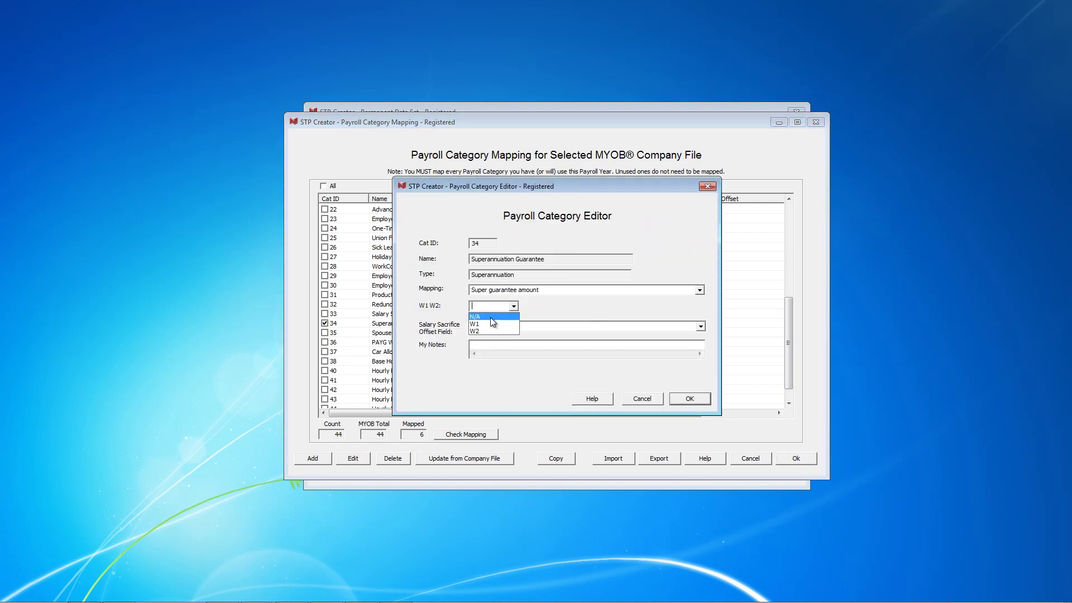
left_click(491, 317)
left_click(690, 399)
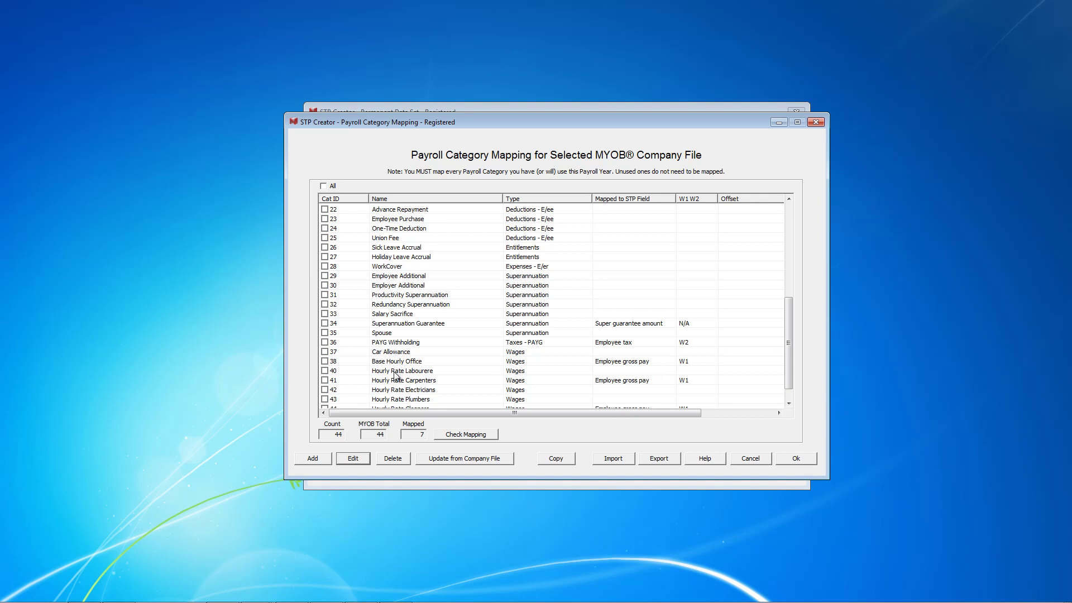
Map Car Allowance (row 37) to Car allowance with W1 W2 set to W1
left_click(324, 351)
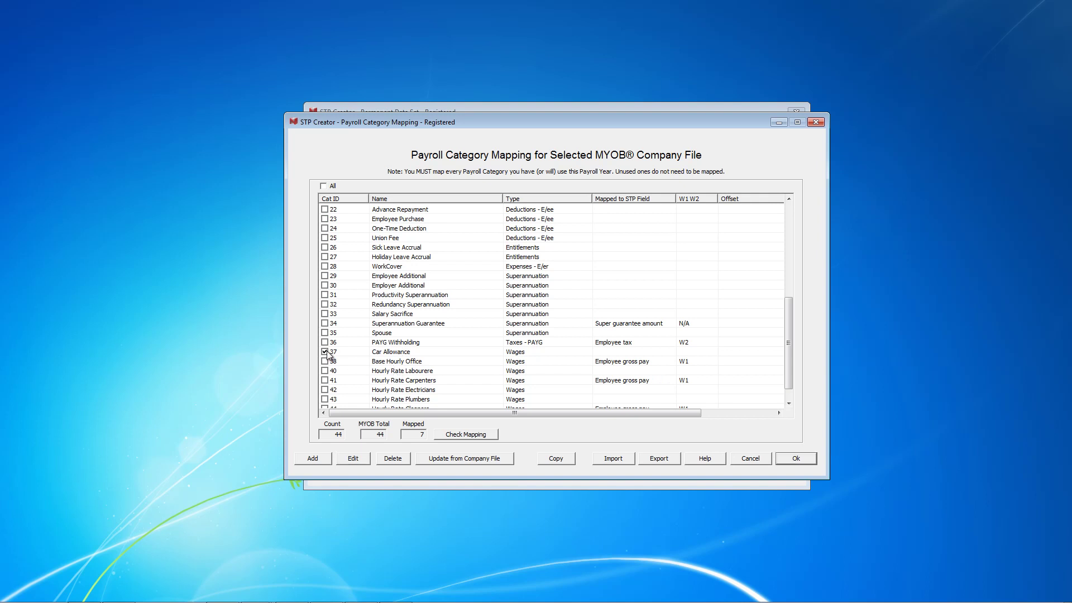
left_click(358, 457)
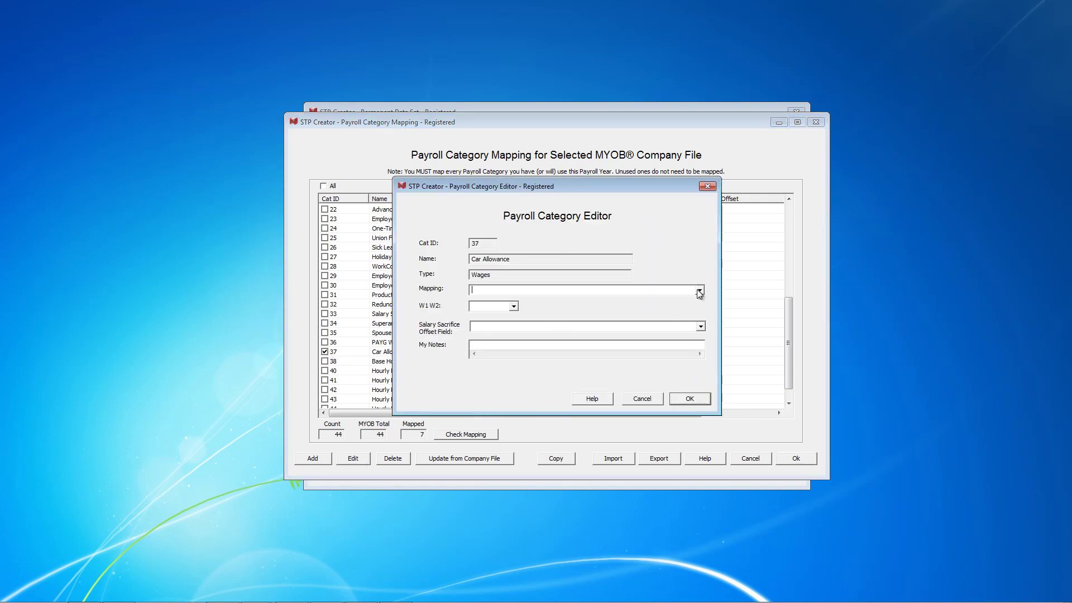
left_click(700, 290)
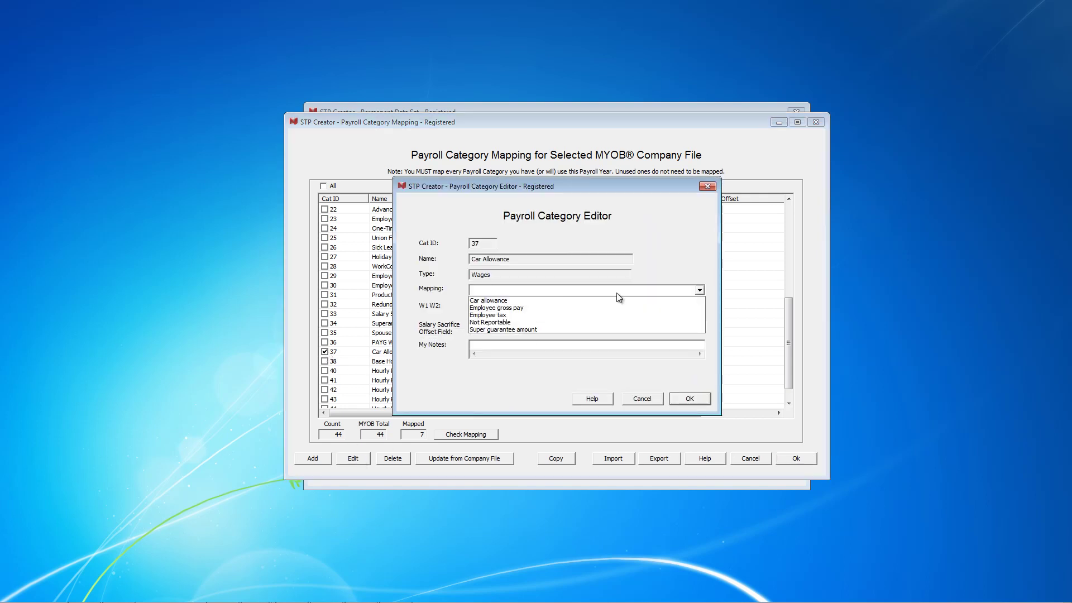
left_click(510, 300)
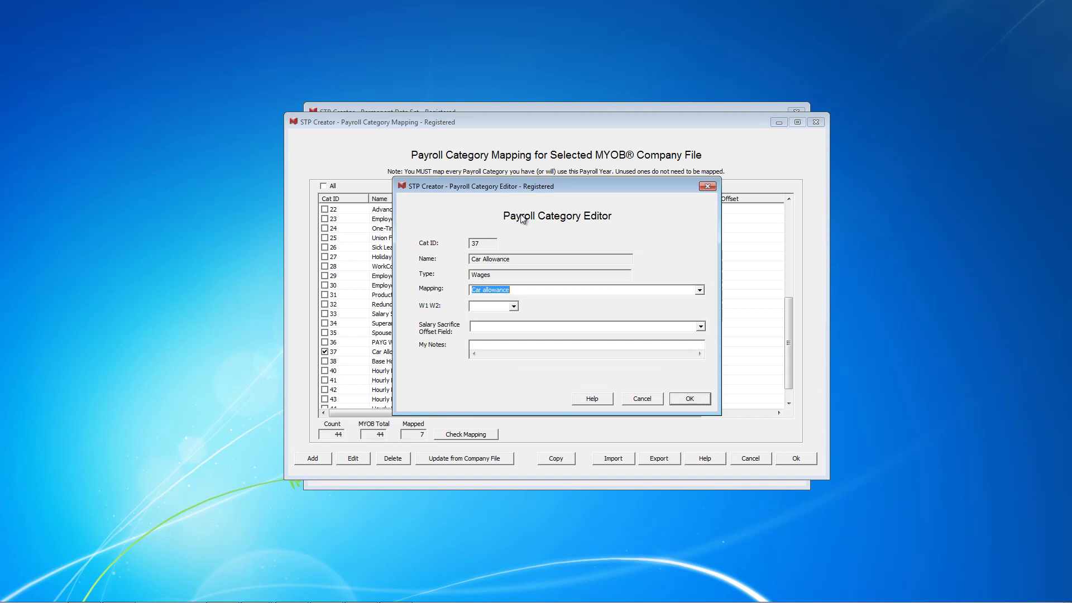
left_click(691, 398)
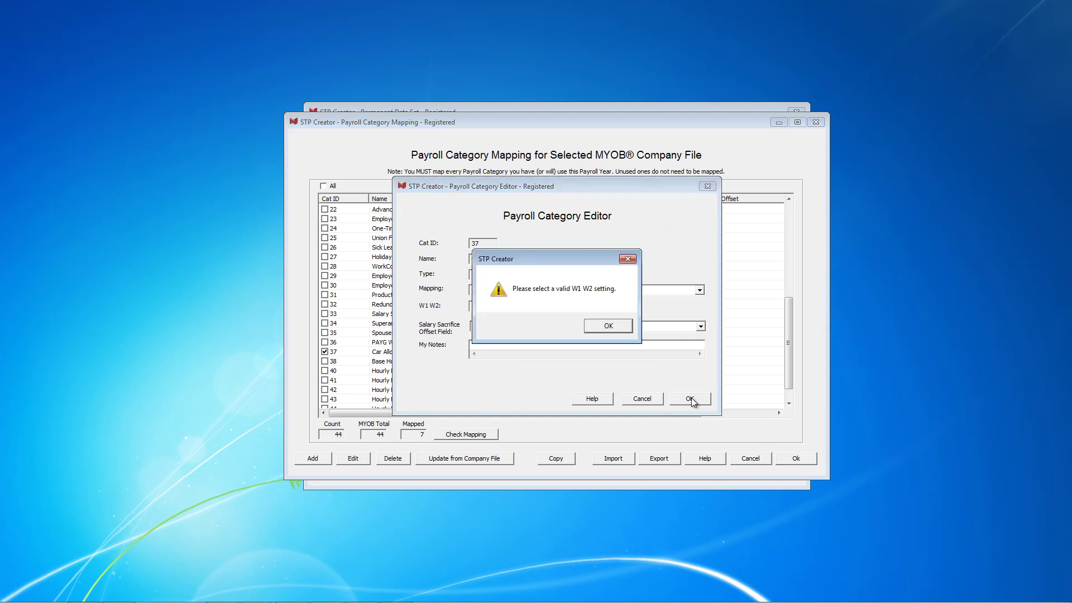
left_click(605, 323)
left_click(513, 306)
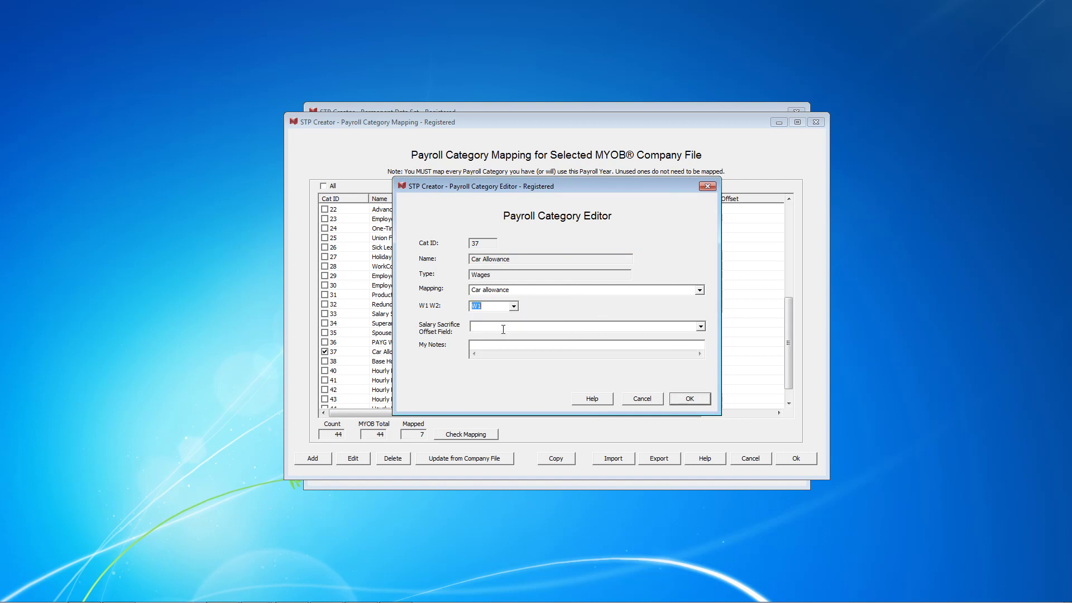
left_click(689, 398)
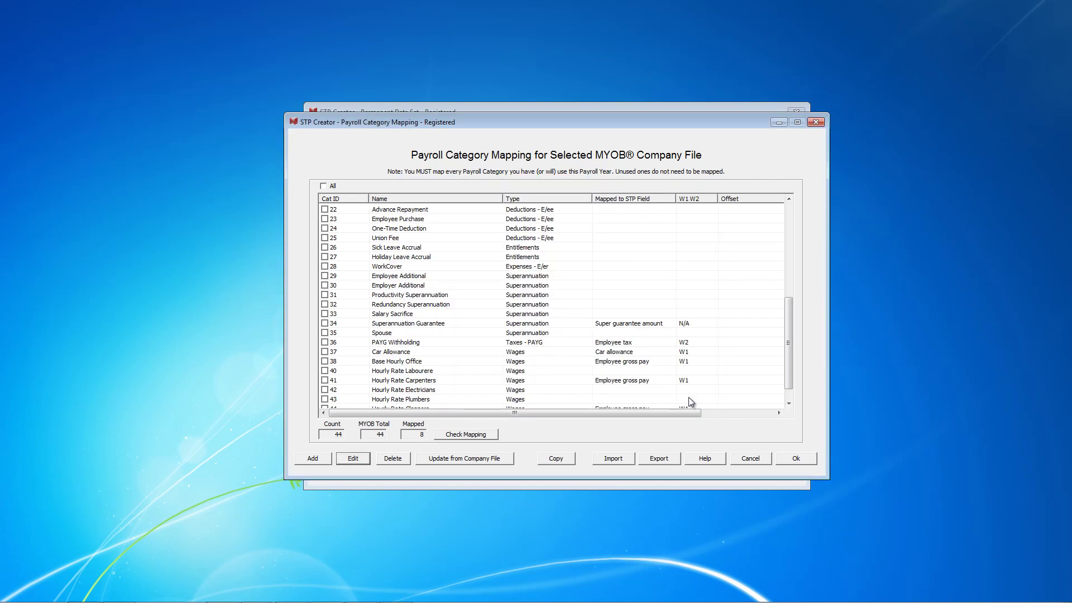
Finish mapping, save the permanent data set, then rebuild and save the 38-record YTD table
left_click(800, 459)
left_click(760, 473)
left_click(484, 295)
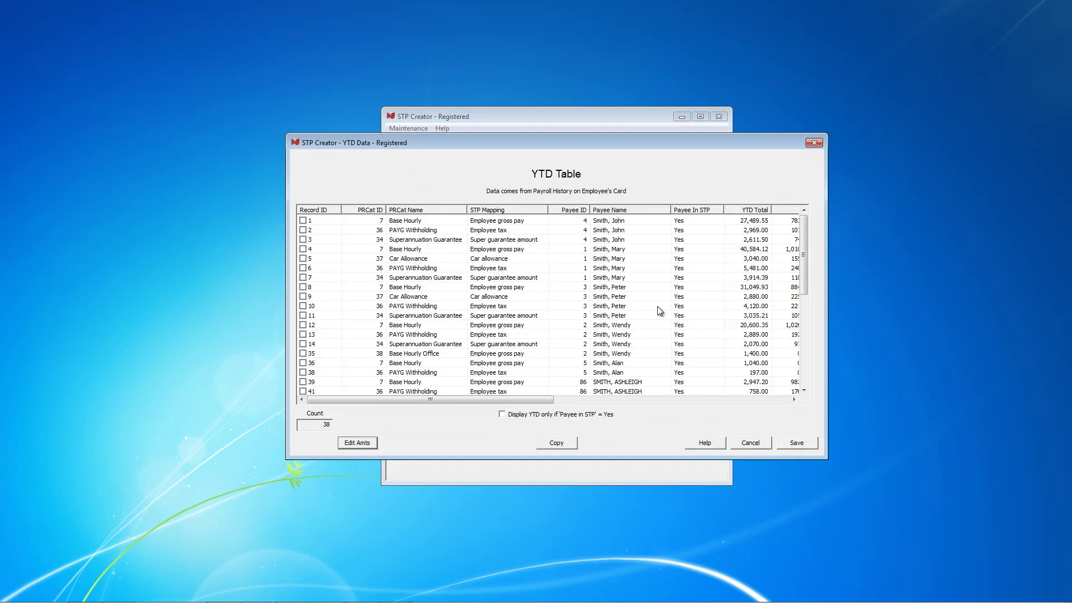
left_click(790, 441)
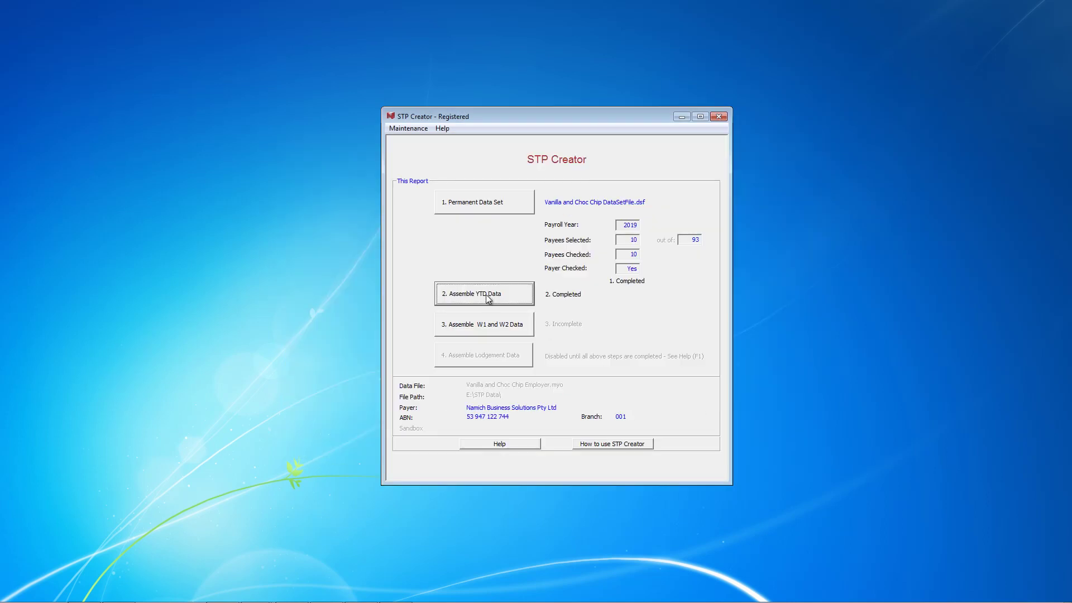
left_click(491, 297)
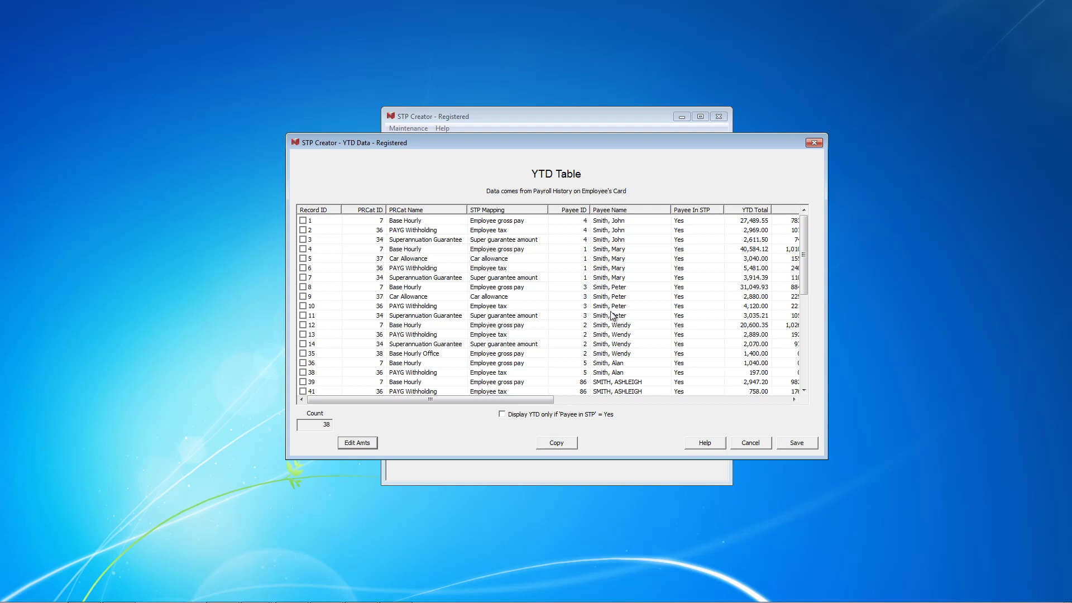
left_click(797, 443)
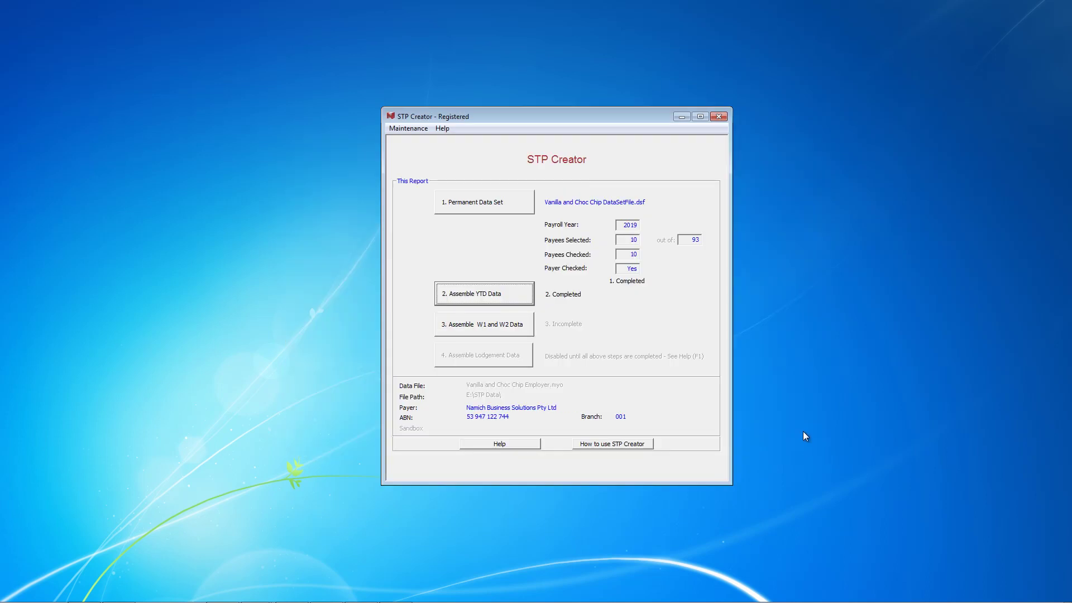